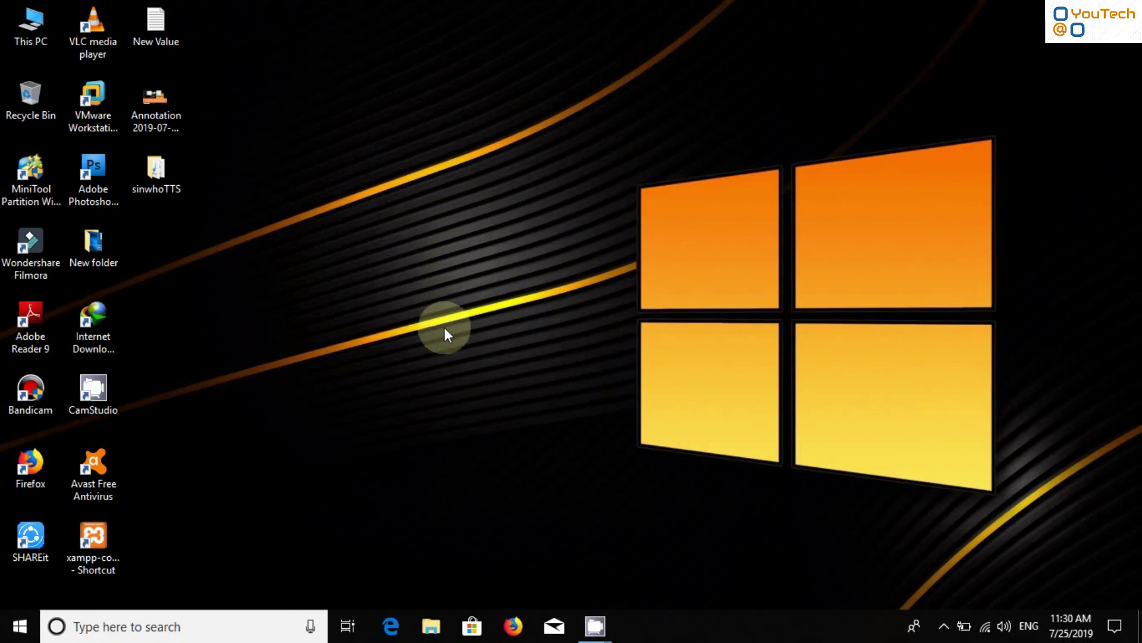
- Search the web for "tor browser" in Firefox and open the Tor Project download page
{"action": "left_click", "coordinate": [510, 630]}
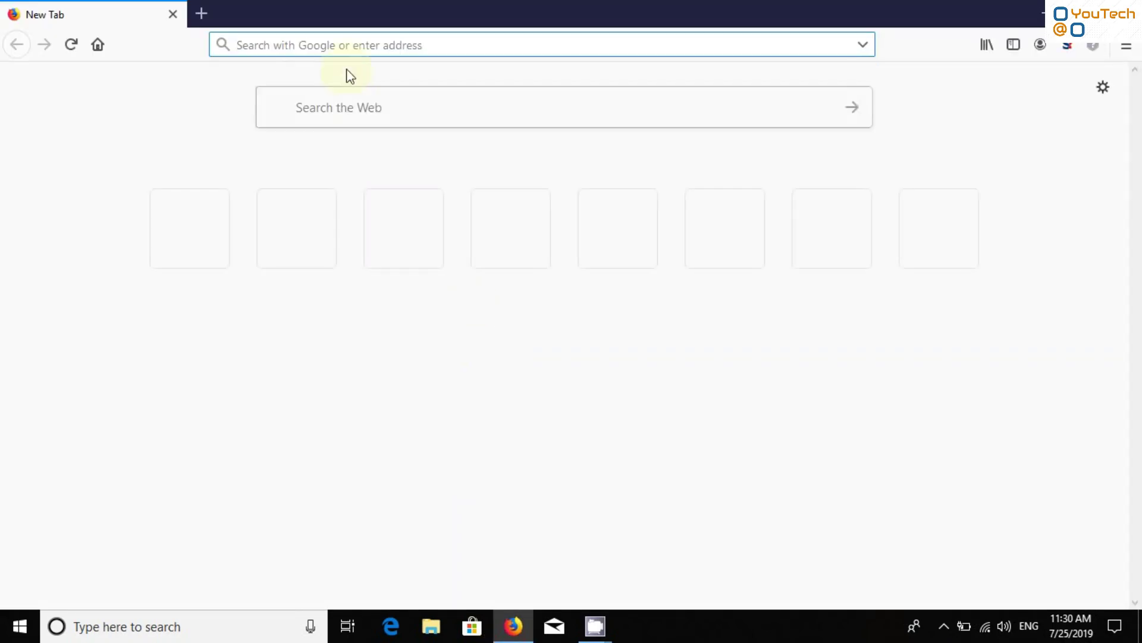
{"action": "left_click", "coordinate": [345, 108]}
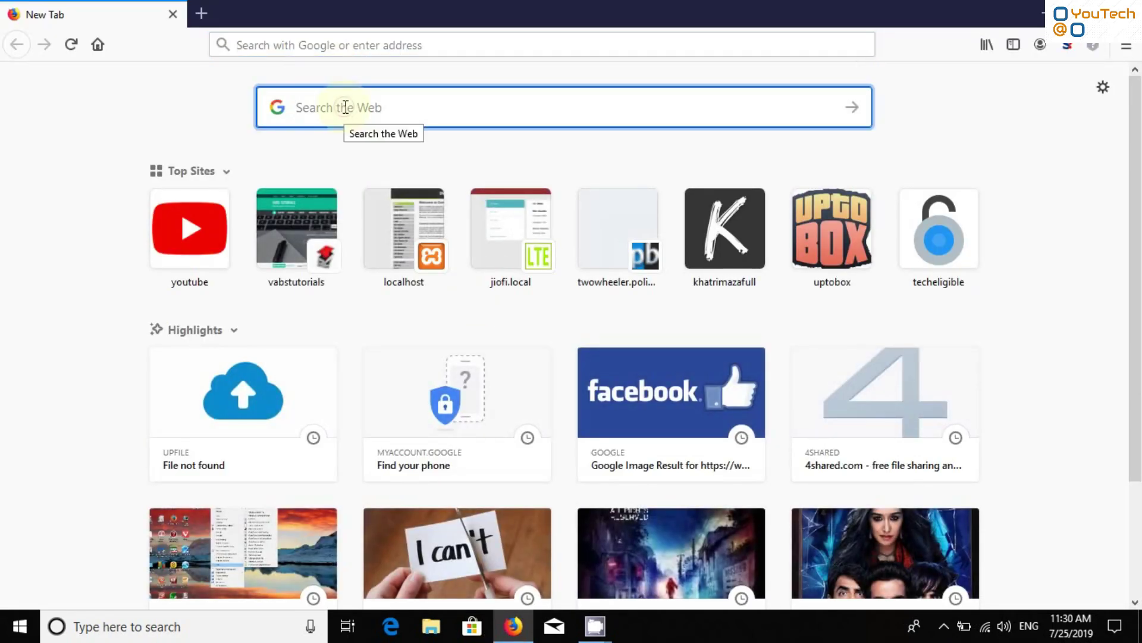
{"action": "type", "text": "tor br"}
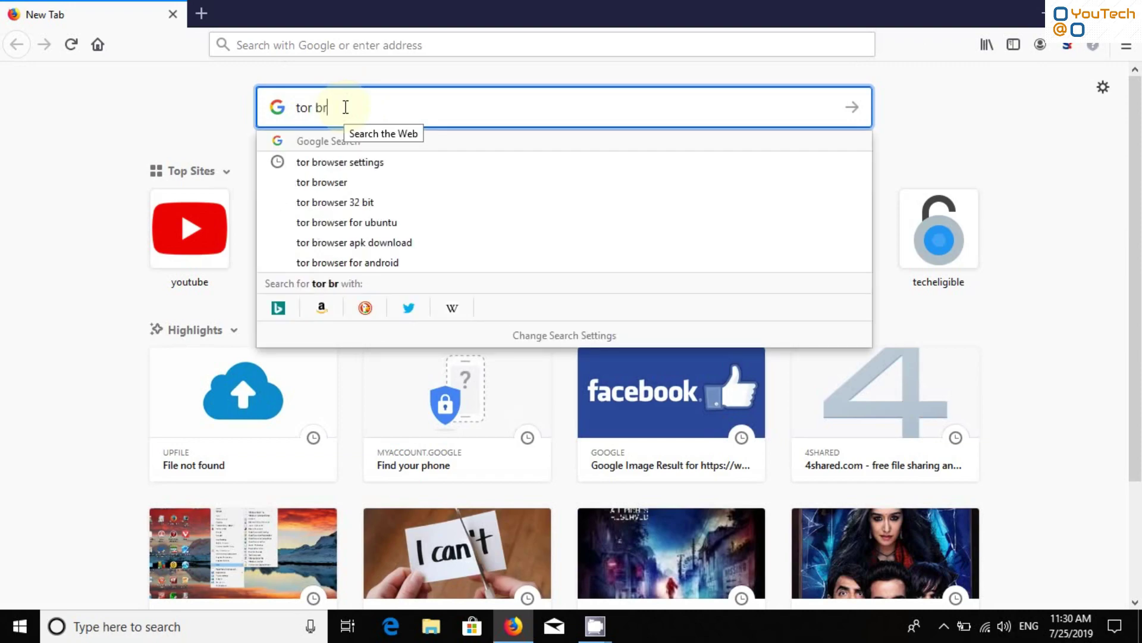
{"action": "type", "text": "owser"}
{"action": "key", "text": "Return"}
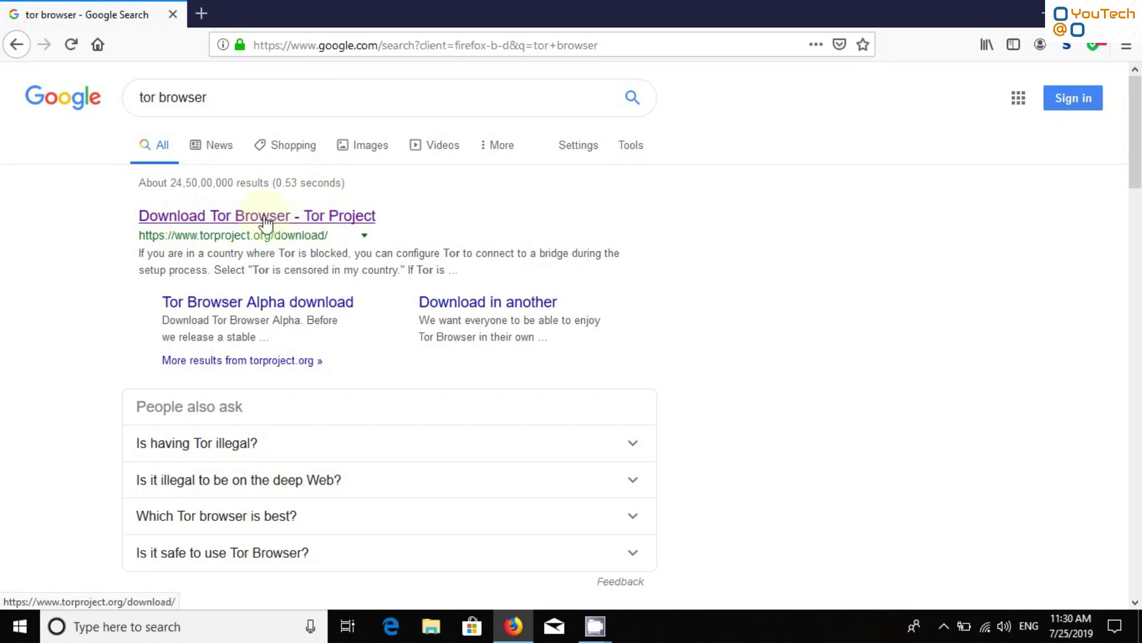
{"action": "left_click", "coordinate": [265, 221]}
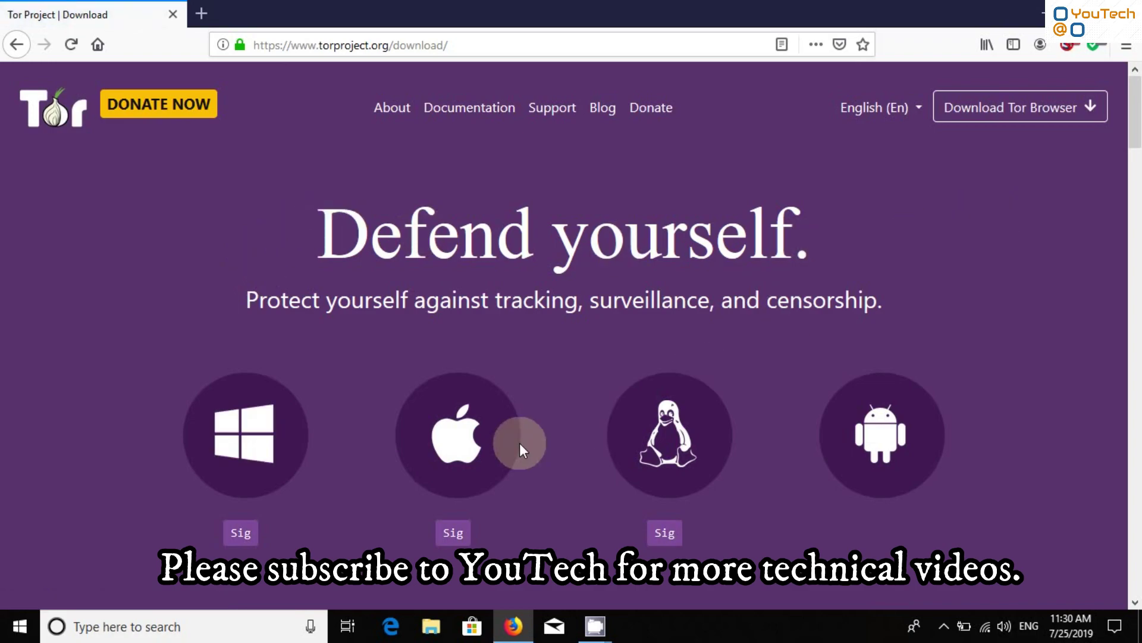
- Download the Windows version of Tor Browser and save the installer file
{"action": "left_click", "coordinate": [231, 437]}
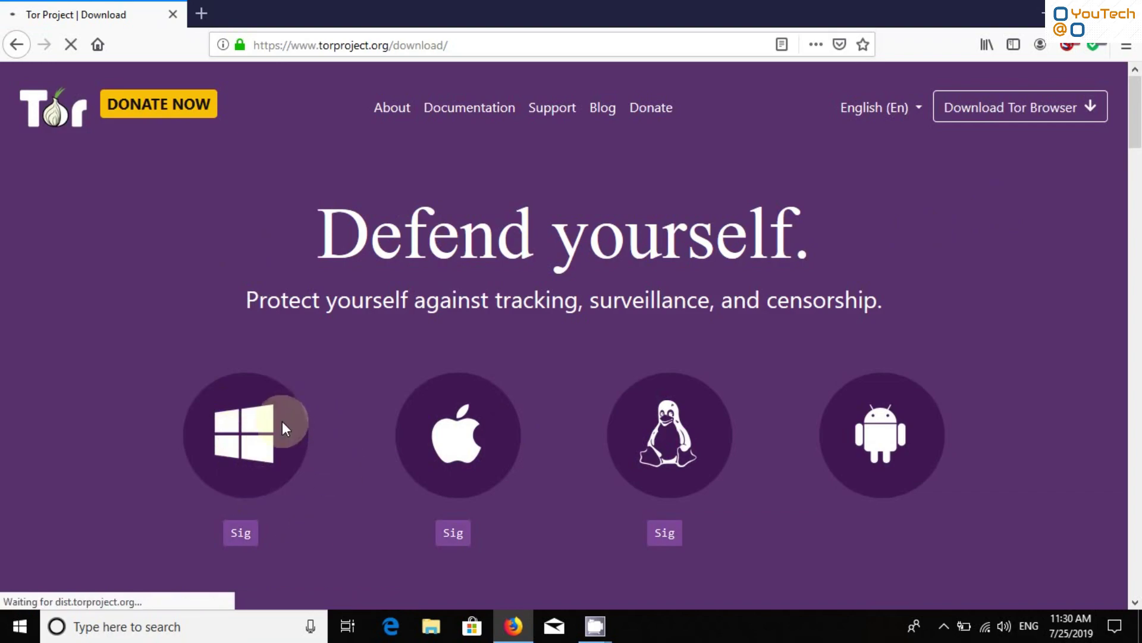
{"action": "left_click", "coordinate": [952, 588]}
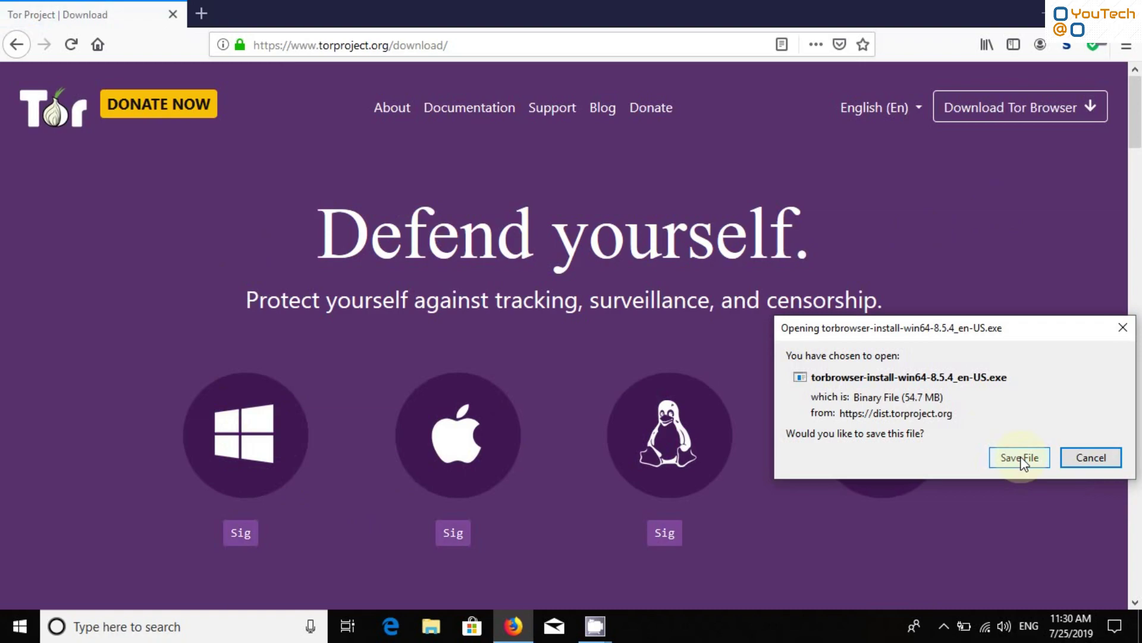
{"action": "left_click", "coordinate": [1021, 458]}
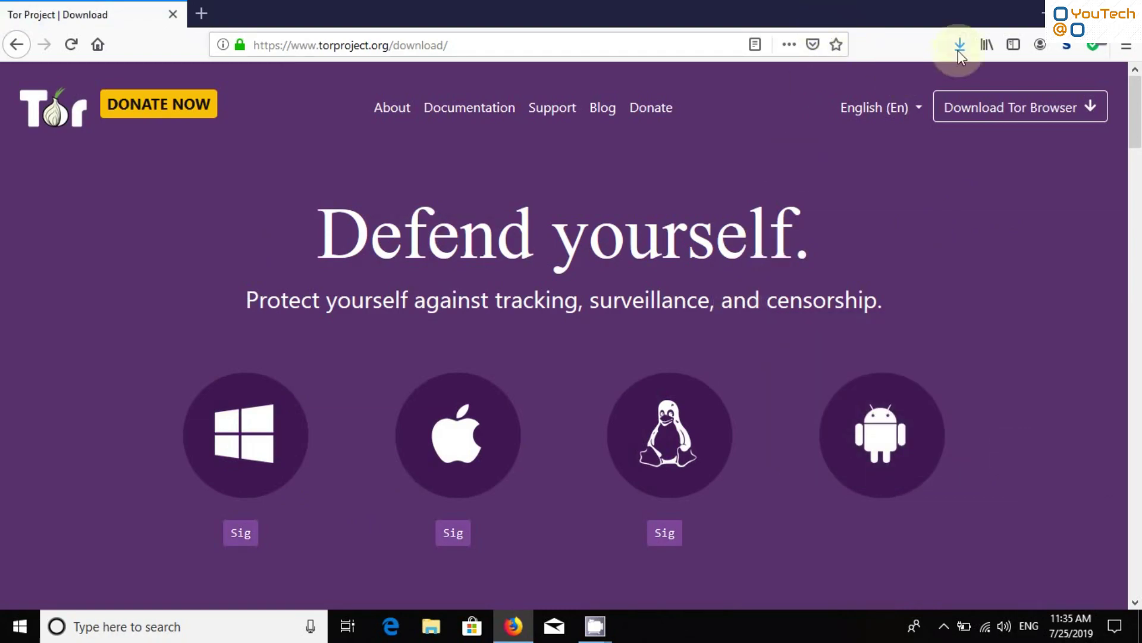
- Install Tor Browser from the downloaded file in English to the default folder, finishing with shortcuts added but without running it
{"action": "left_click", "coordinate": [959, 48]}
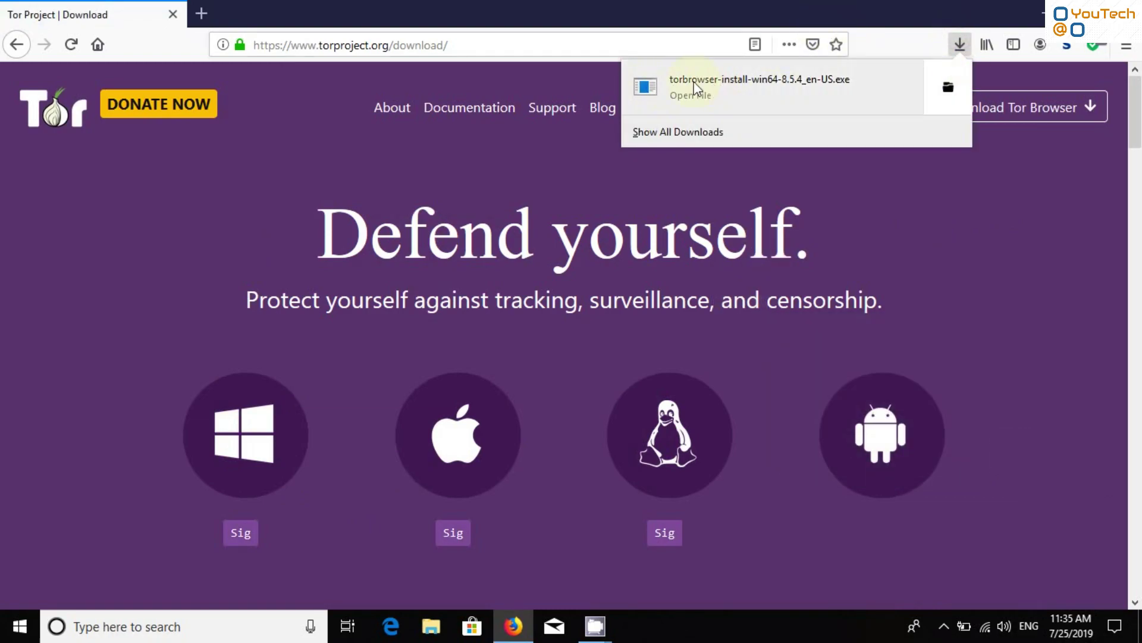
{"action": "left_click", "coordinate": [696, 88]}
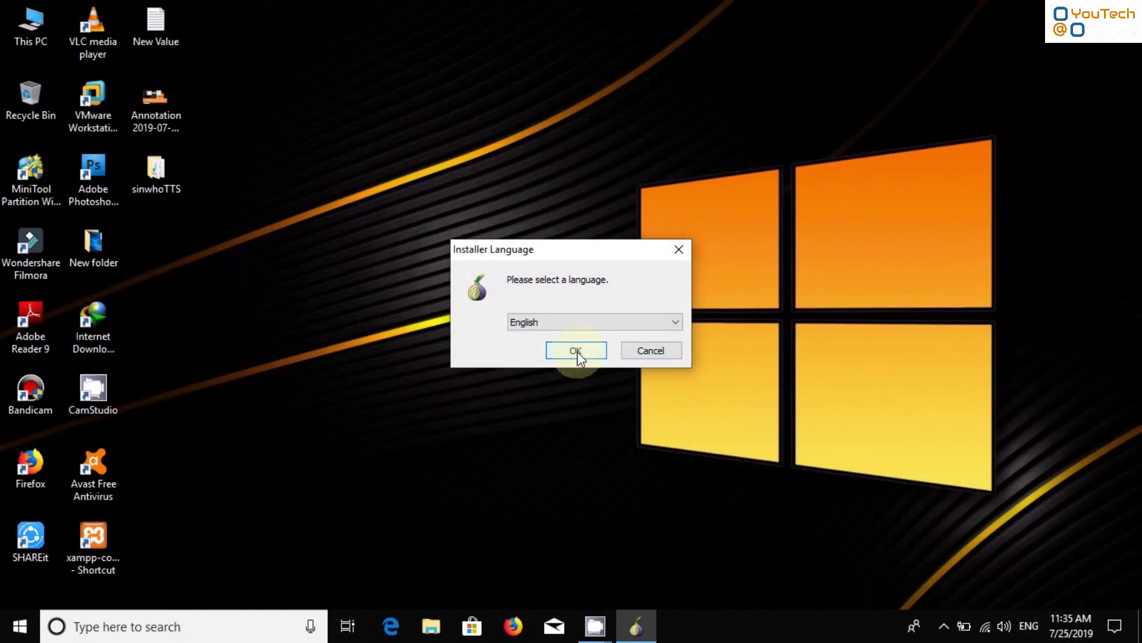
{"action": "left_click", "coordinate": [576, 351]}
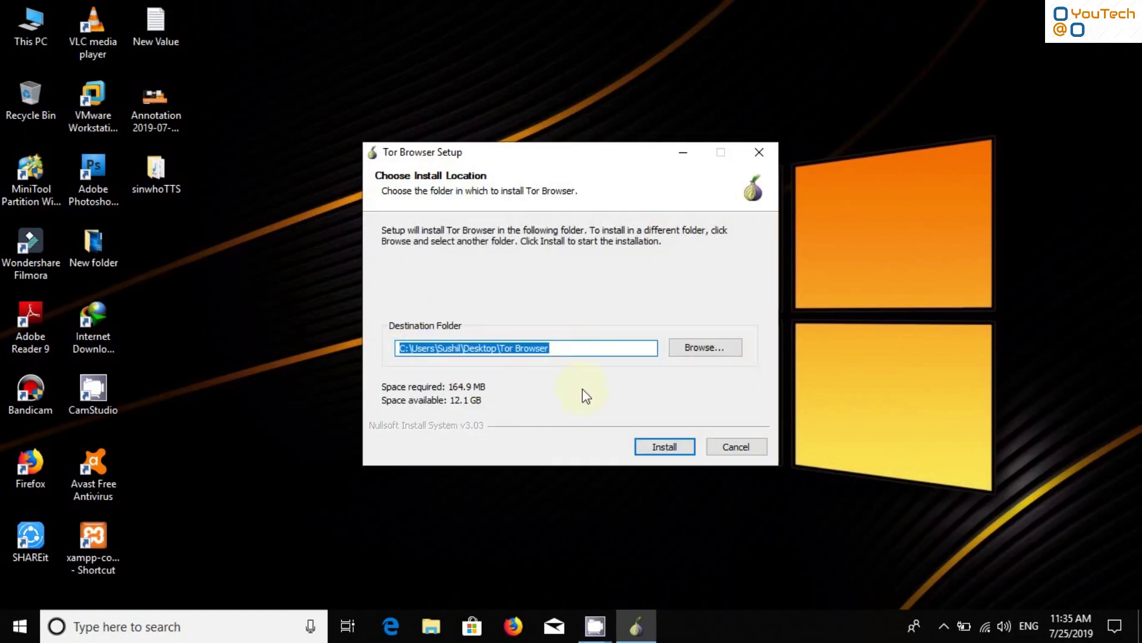
{"action": "left_click", "coordinate": [668, 446]}
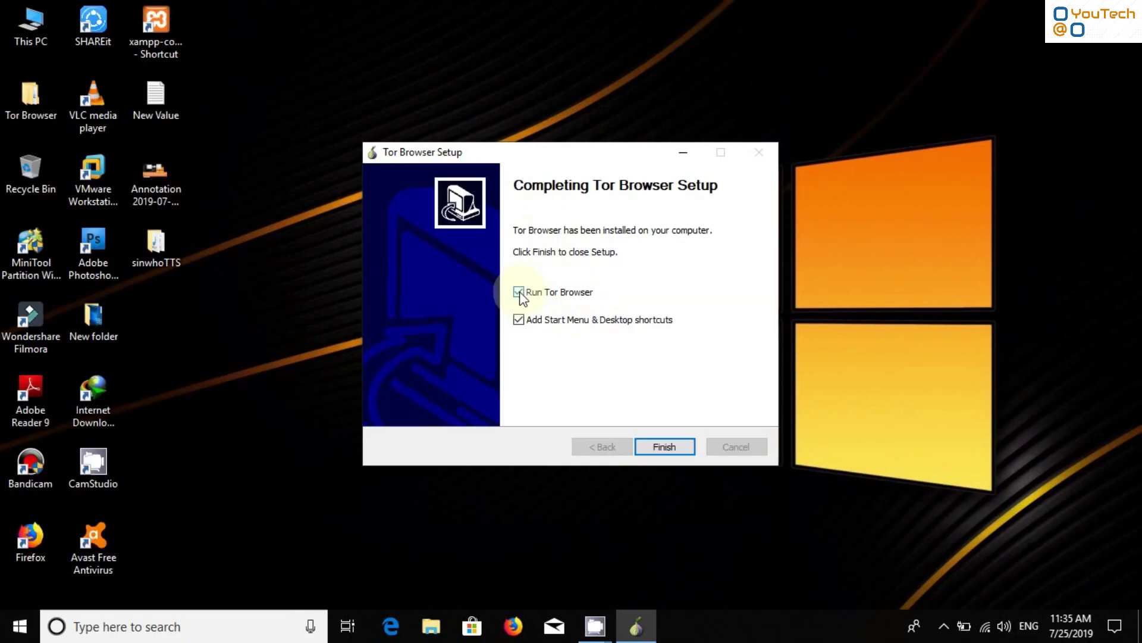
{"action": "left_click", "coordinate": [519, 292]}
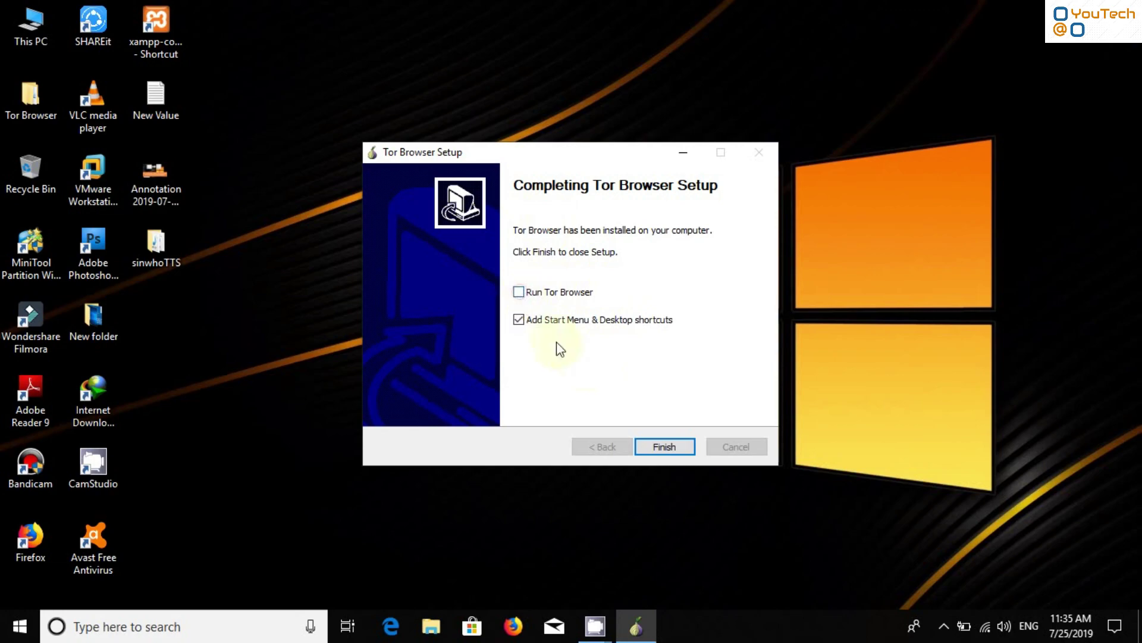
{"action": "left_click", "coordinate": [665, 447]}
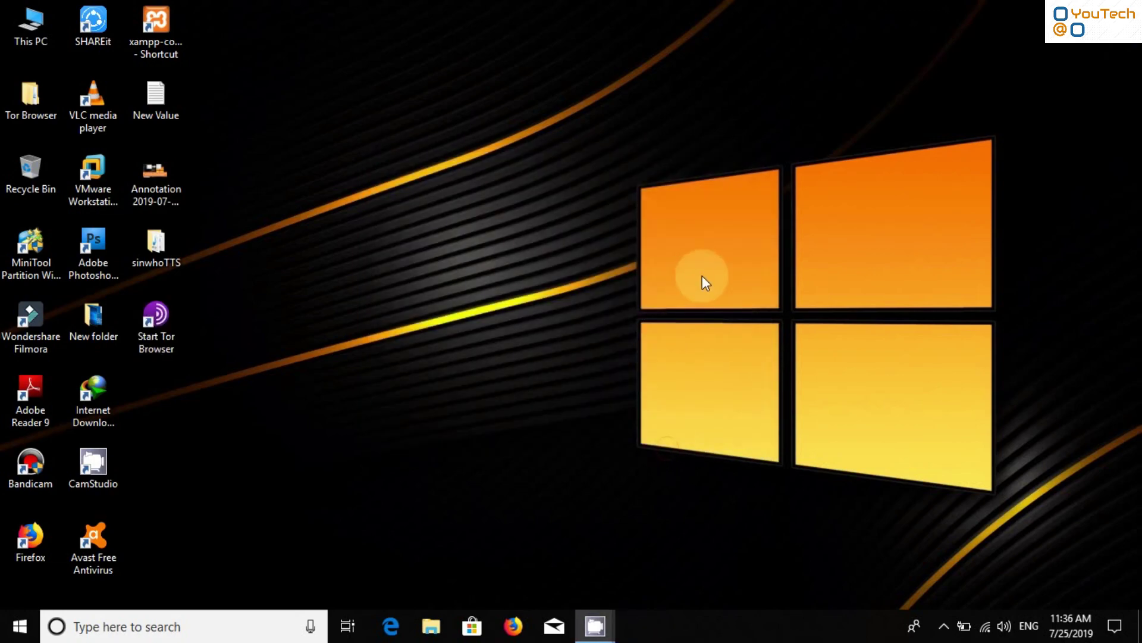
- Open the Windows VPN settings and view the My VPN and France connections
{"action": "left_click", "coordinate": [1114, 630]}
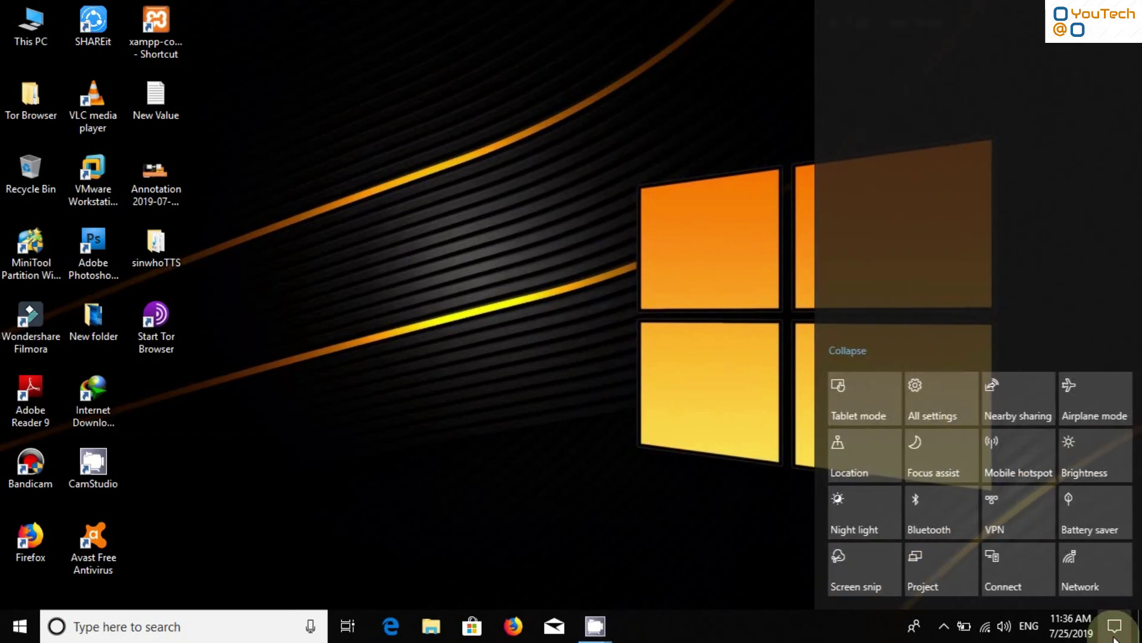
{"action": "left_click", "coordinate": [1005, 517]}
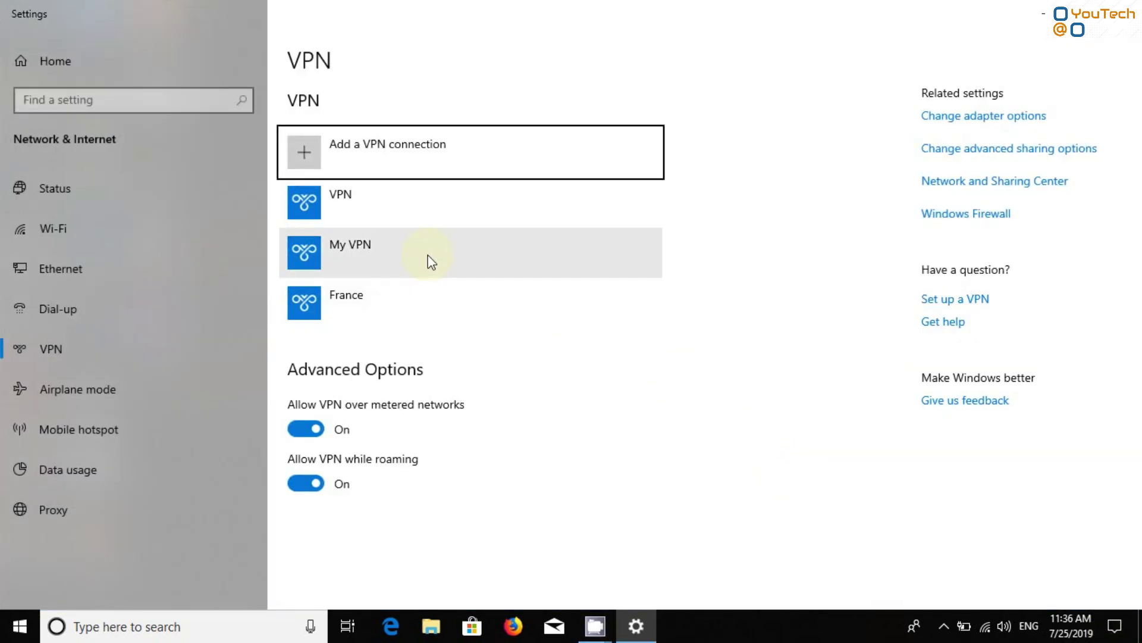
{"action": "left_click", "coordinate": [429, 258]}
{"action": "left_click", "coordinate": [415, 303]}
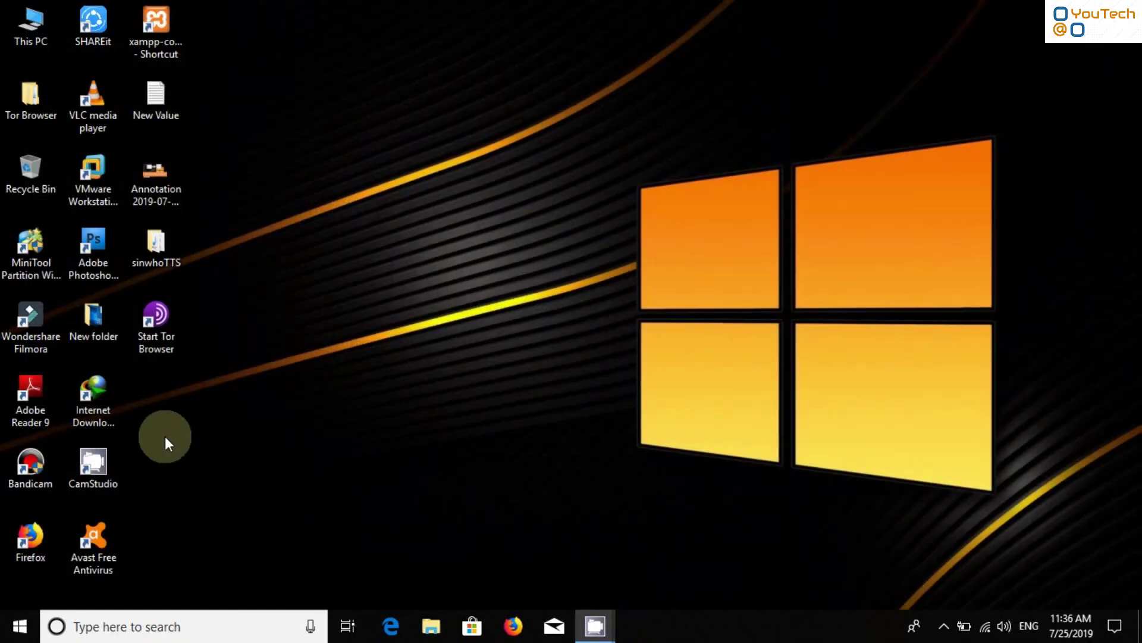
- Launch Tor Browser from the desktop and connect to the Tor network
{"action": "left_click", "coordinate": [165, 315]}
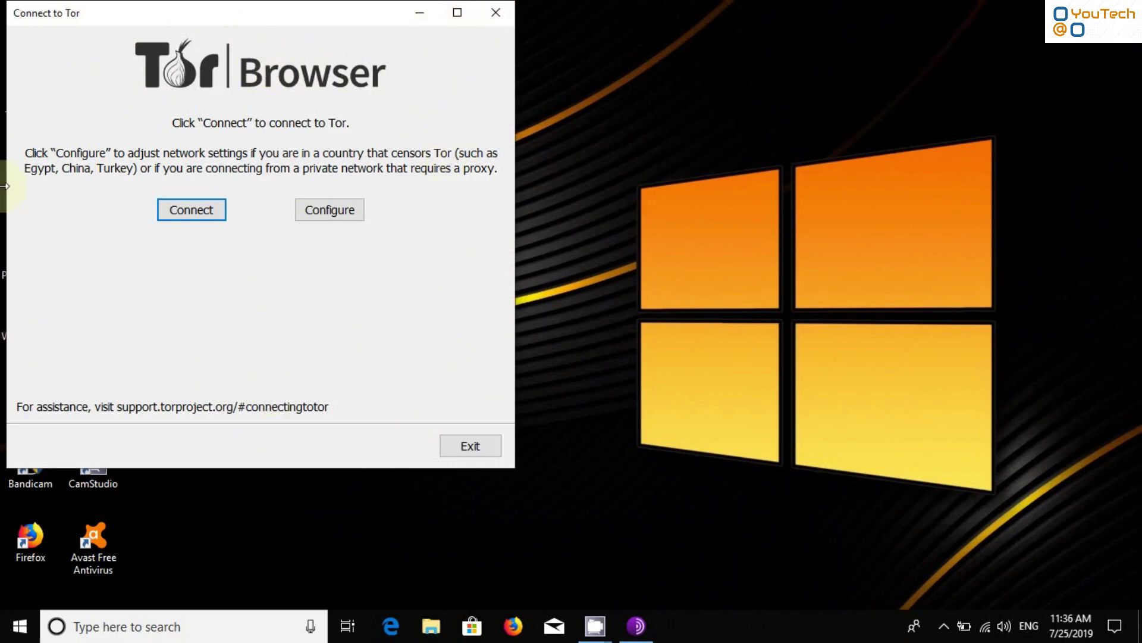
{"action": "left_click", "coordinate": [198, 215]}
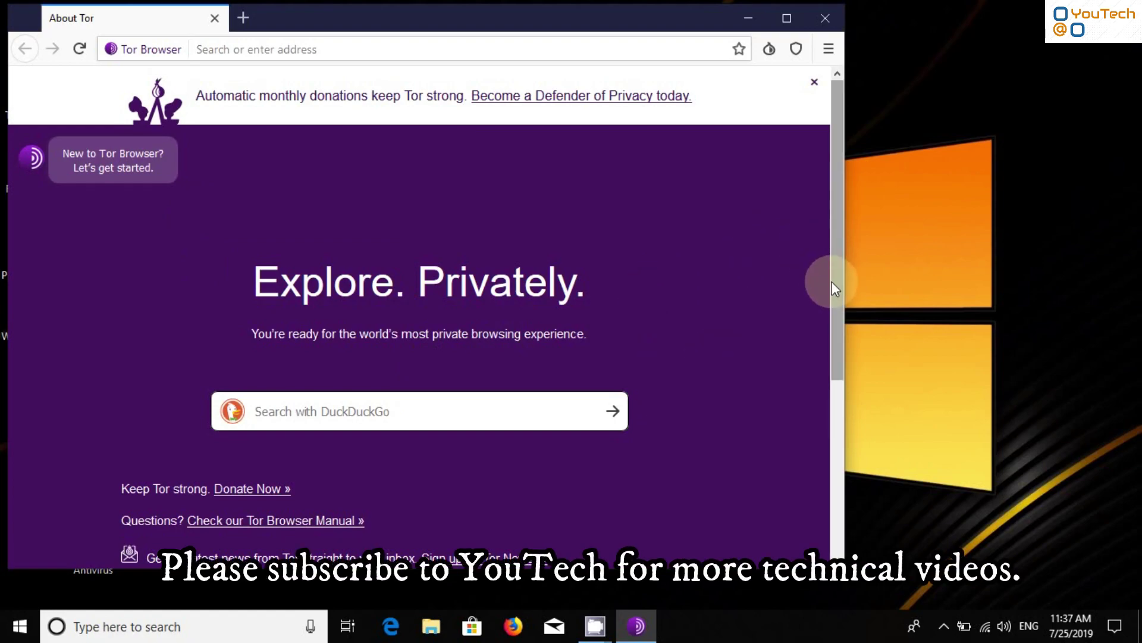
- Set Tor Browser's security level to Safest in the advanced security settings and close the options page
{"action": "left_click_drag", "start_coordinate": [832, 281], "coordinate": [827, 328]}
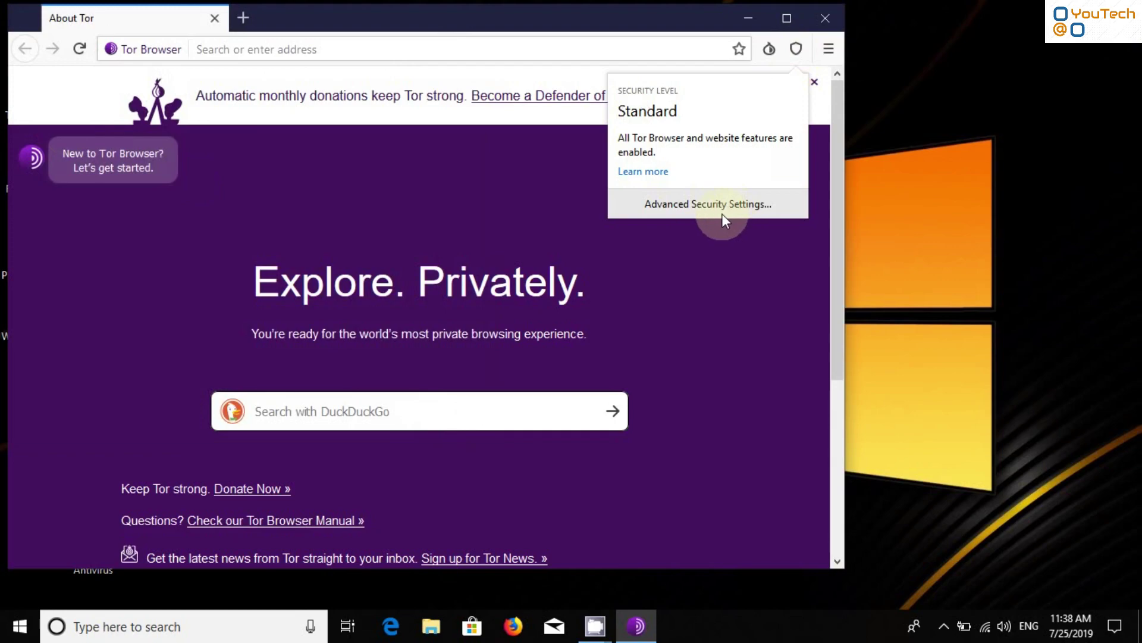
{"action": "left_click", "coordinate": [727, 206]}
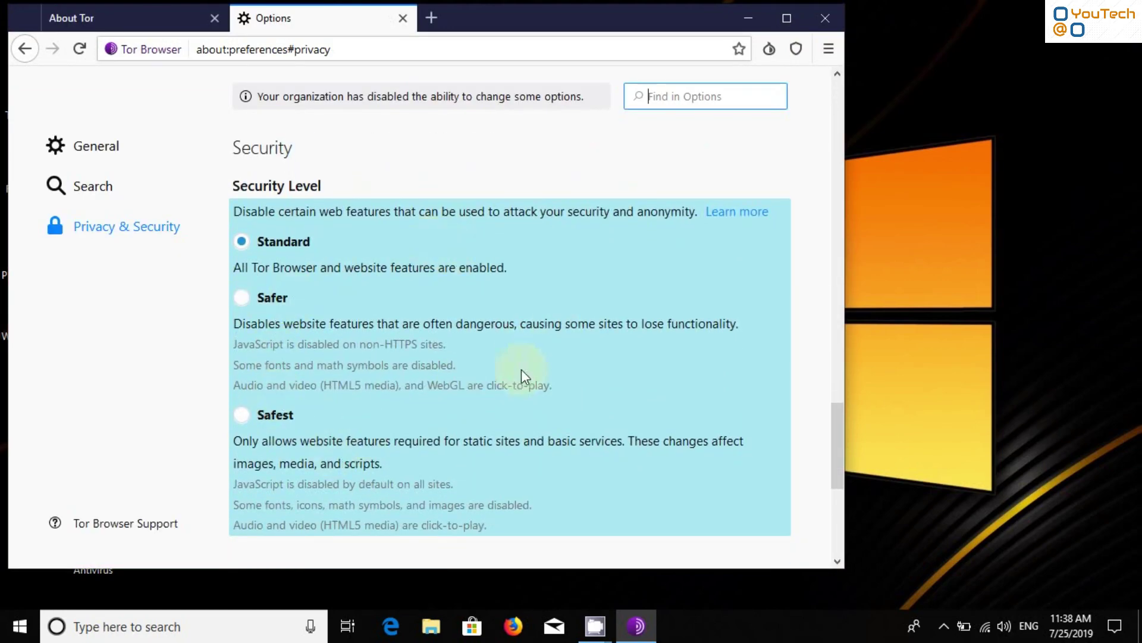
{"action": "left_click_drag", "start_coordinate": [841, 455], "coordinate": [839, 474]}
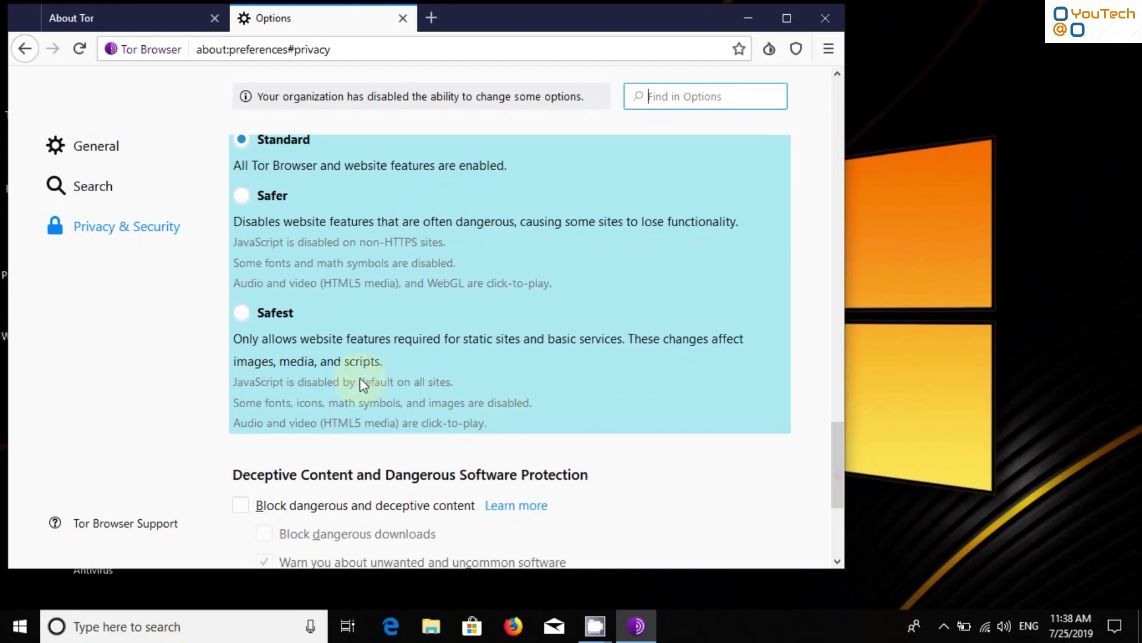
{"action": "left_click", "coordinate": [240, 316]}
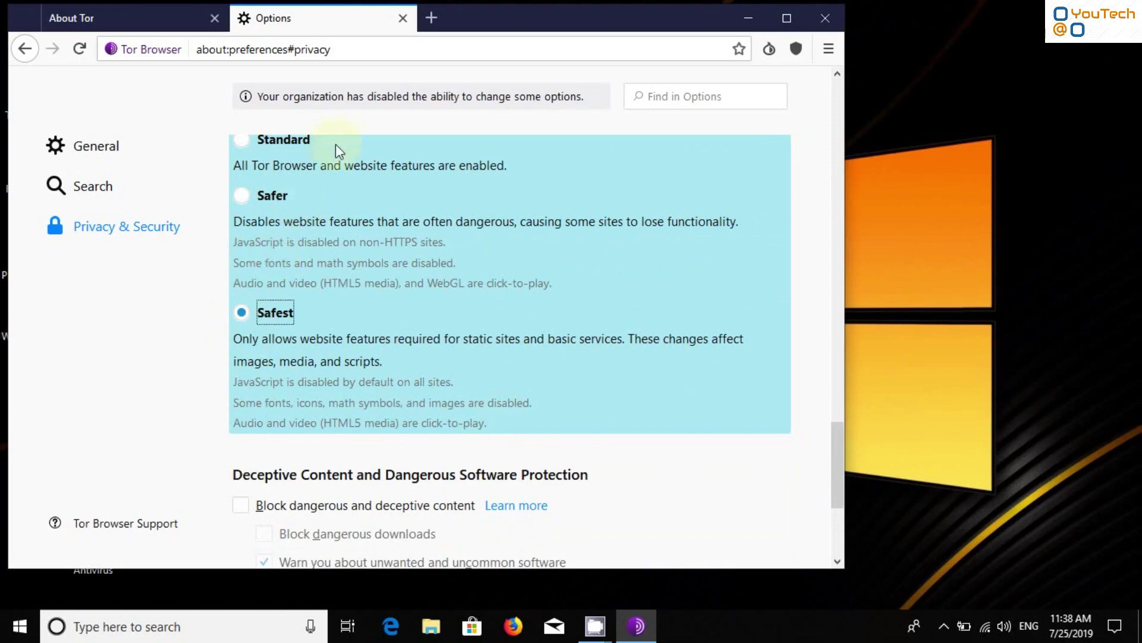
{"action": "left_click", "coordinate": [403, 18]}
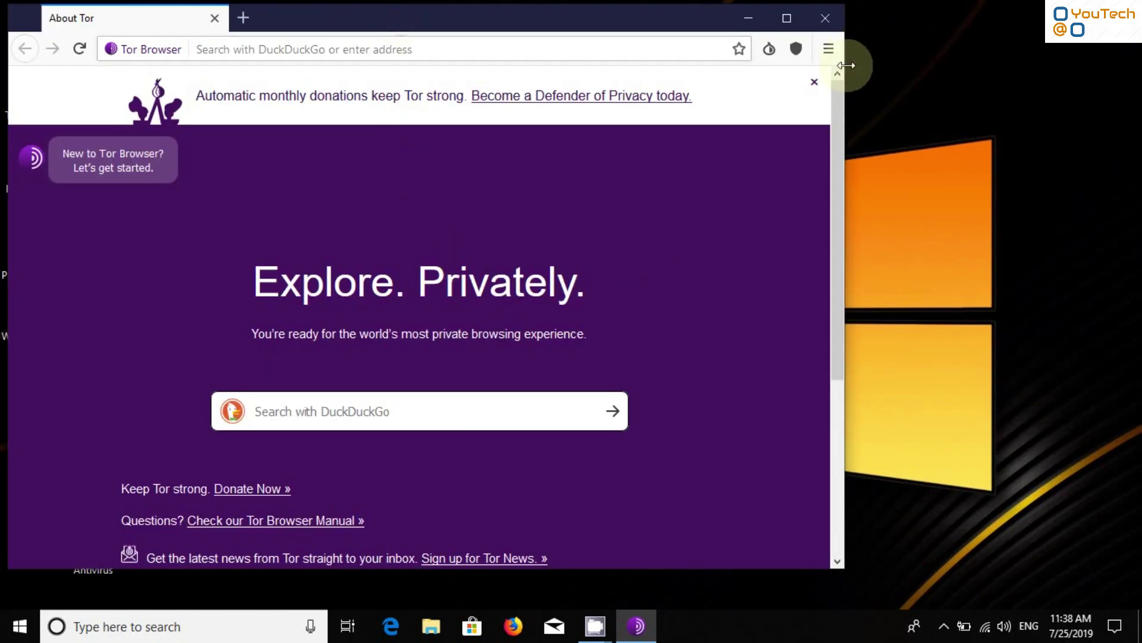
- Check for Tor Browser updates in the general options
{"action": "left_click", "coordinate": [830, 53]}
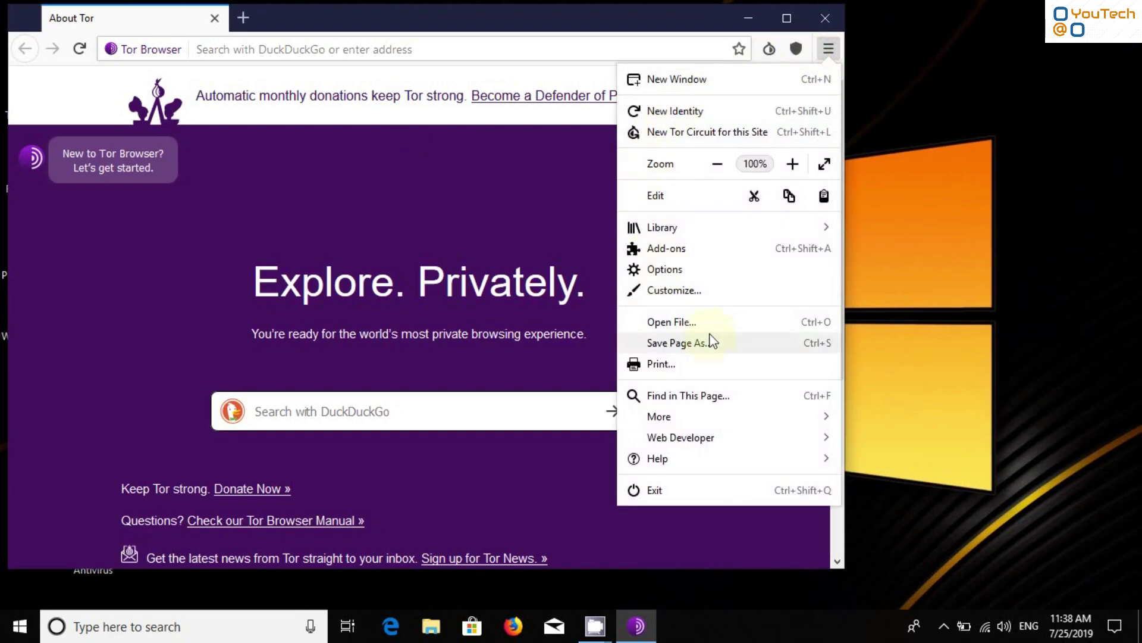
{"action": "left_click", "coordinate": [671, 273]}
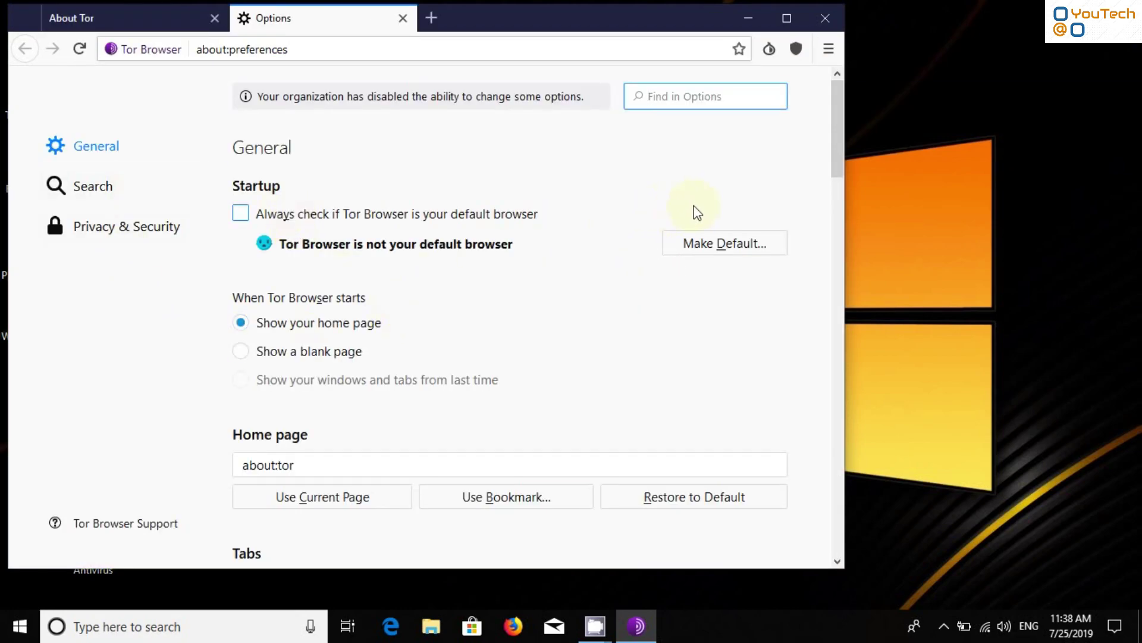
{"action": "left_click_drag", "start_coordinate": [832, 161], "coordinate": [832, 447]}
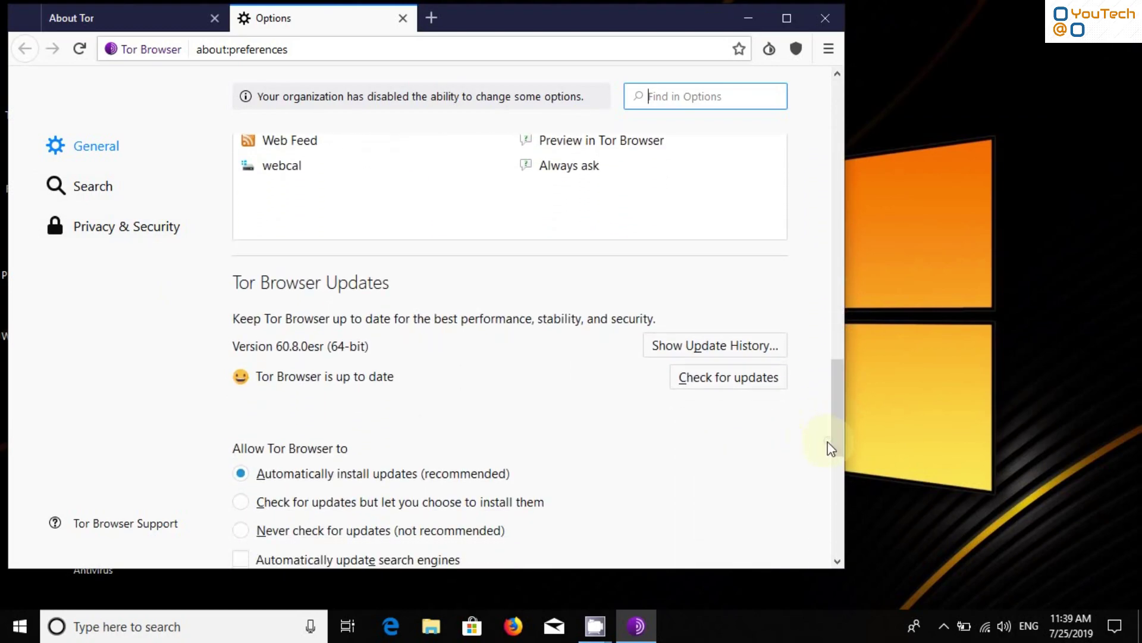
{"action": "left_click", "coordinate": [715, 381]}
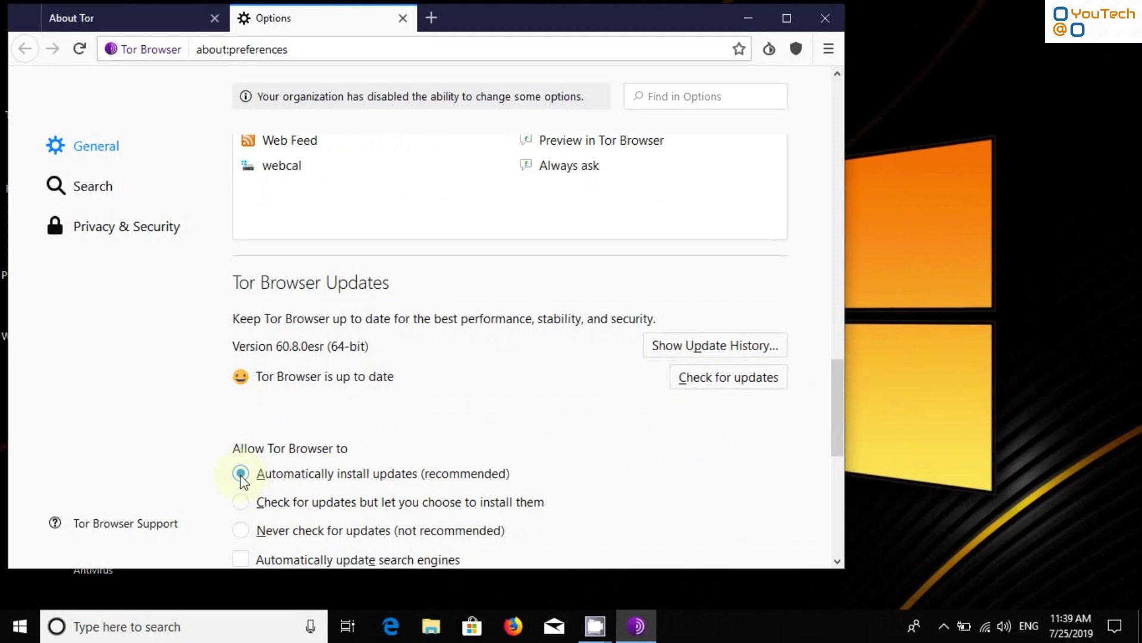
{"action": "left_click_drag", "start_coordinate": [836, 405], "coordinate": [837, 506]}
- Choose DuckDuckGo as the default search engine in the search options
{"action": "left_click", "coordinate": [140, 203]}
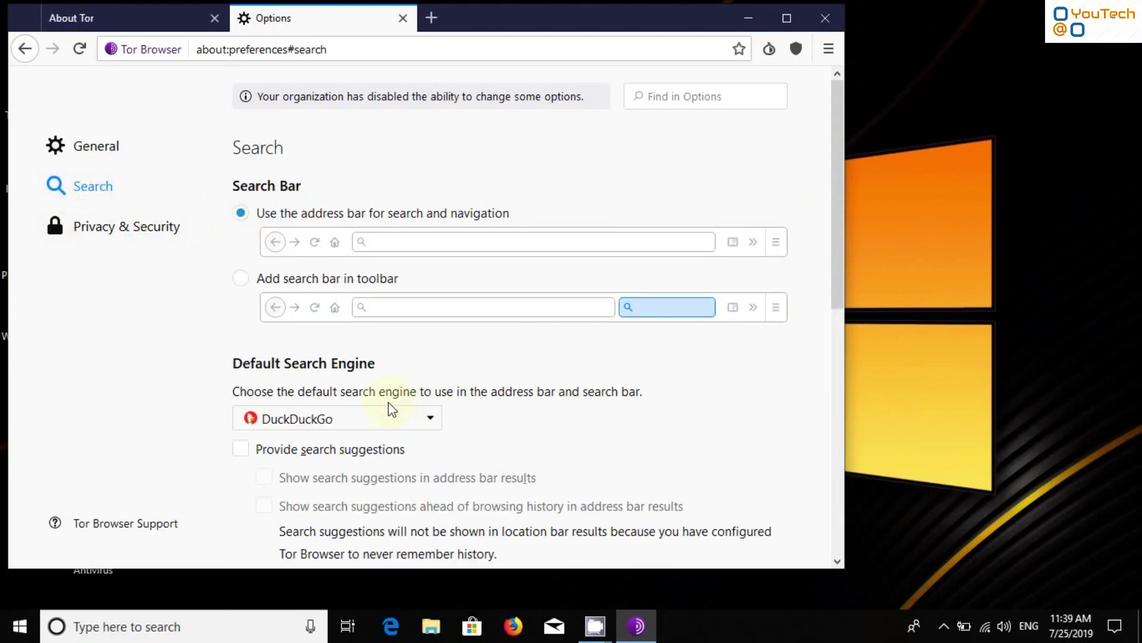
{"action": "left_click", "coordinate": [363, 418]}
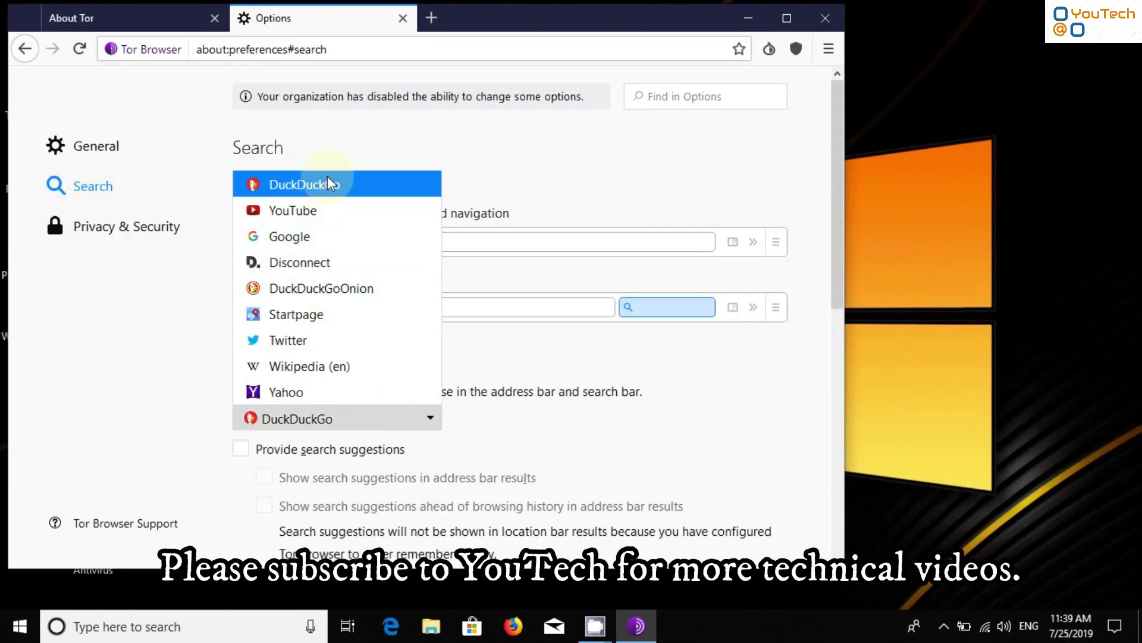
{"action": "left_click", "coordinate": [326, 184]}
- Disable Disconnect, Startpage, Twitter and Wikipedia (en) in the one-click search engines list
{"action": "left_click_drag", "start_coordinate": [834, 263], "coordinate": [820, 508]}
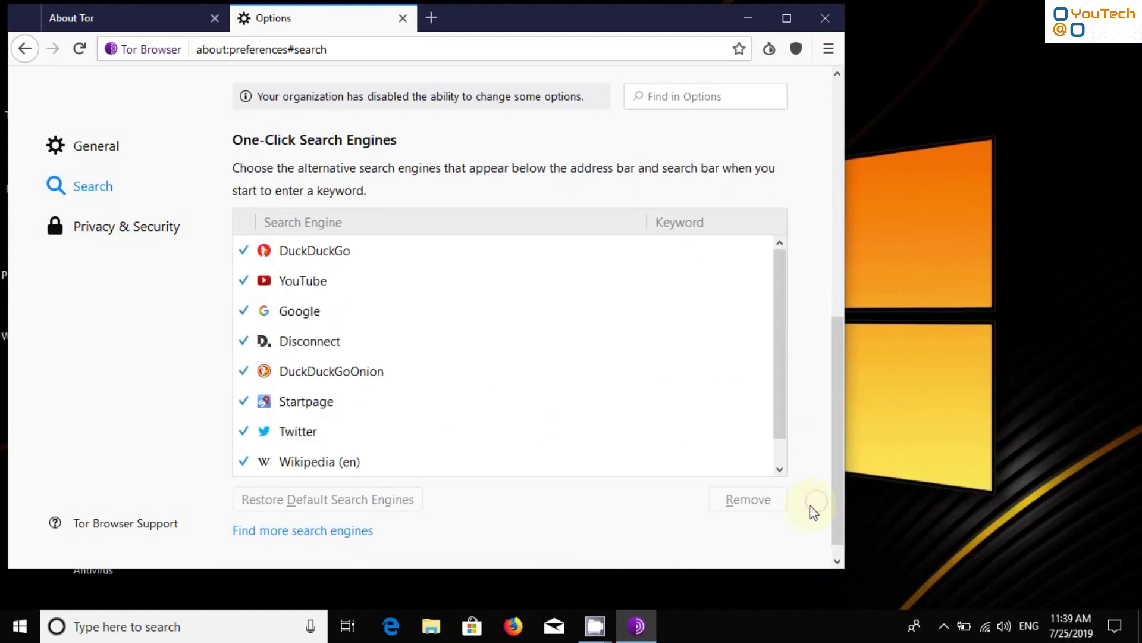
{"action": "left_click", "coordinate": [235, 347]}
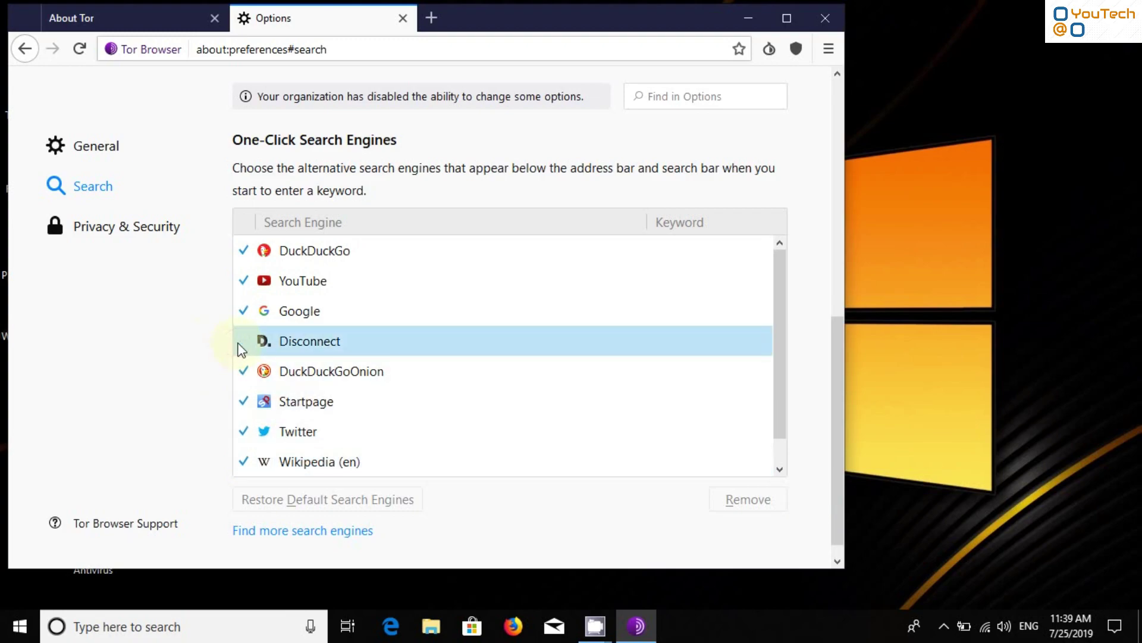
{"action": "left_click", "coordinate": [243, 342]}
{"action": "left_click", "coordinate": [243, 395]}
{"action": "left_click", "coordinate": [242, 372]}
{"action": "left_click", "coordinate": [244, 403]}
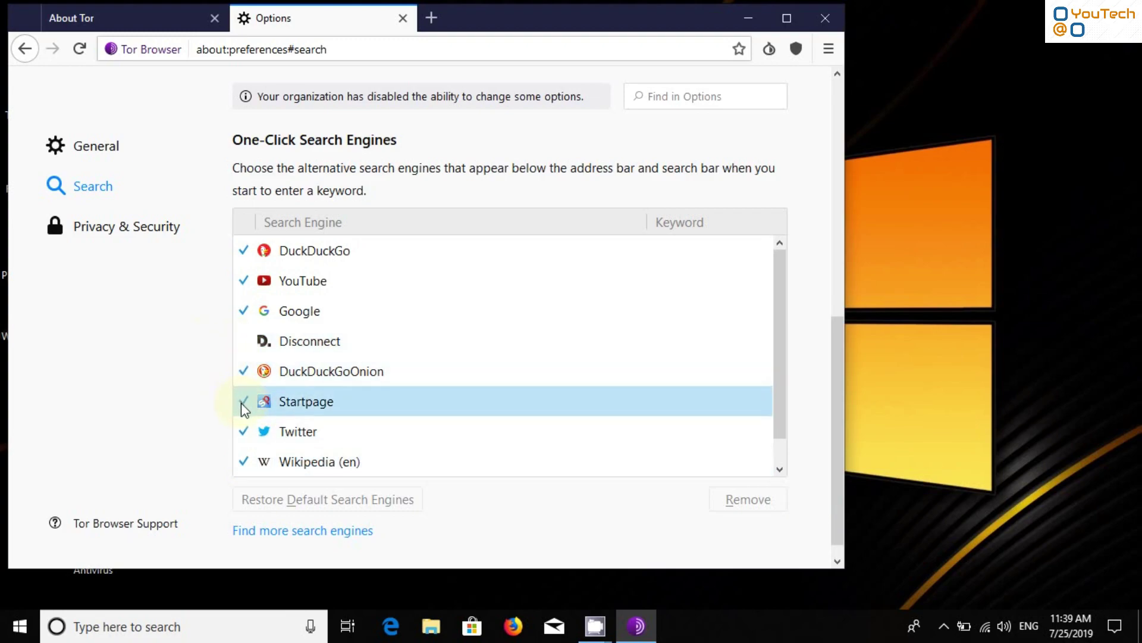
{"action": "left_click", "coordinate": [241, 402]}
{"action": "left_click", "coordinate": [241, 429]}
{"action": "left_click", "coordinate": [241, 454]}
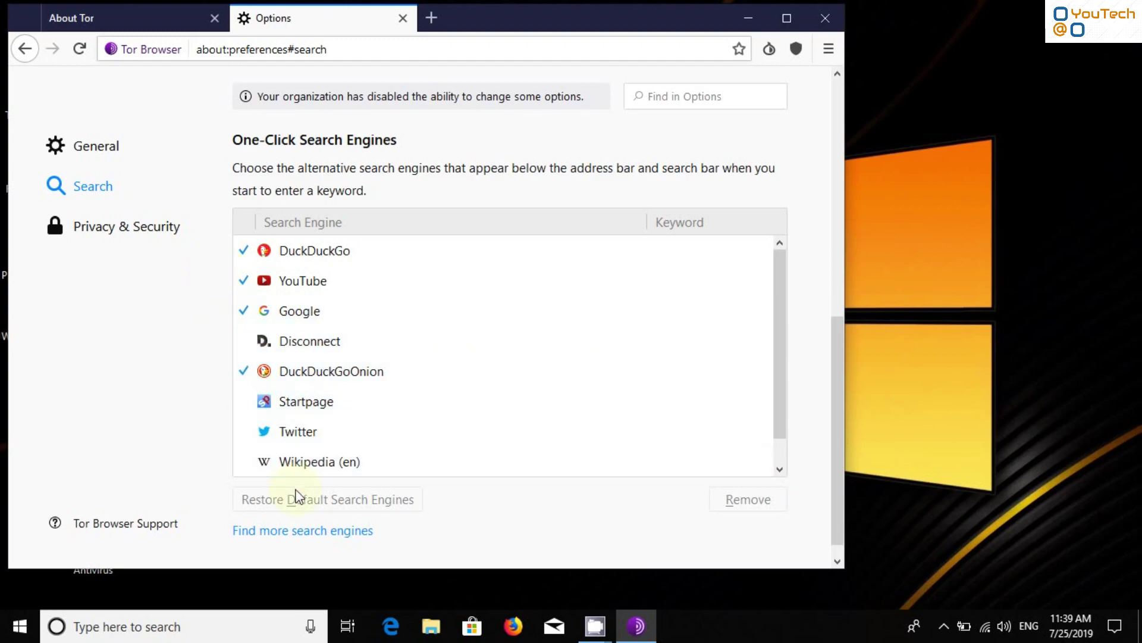
- Set Tracking Protection to always block known trackers in the privacy and security options, then close the options page
{"action": "left_click", "coordinate": [93, 231]}
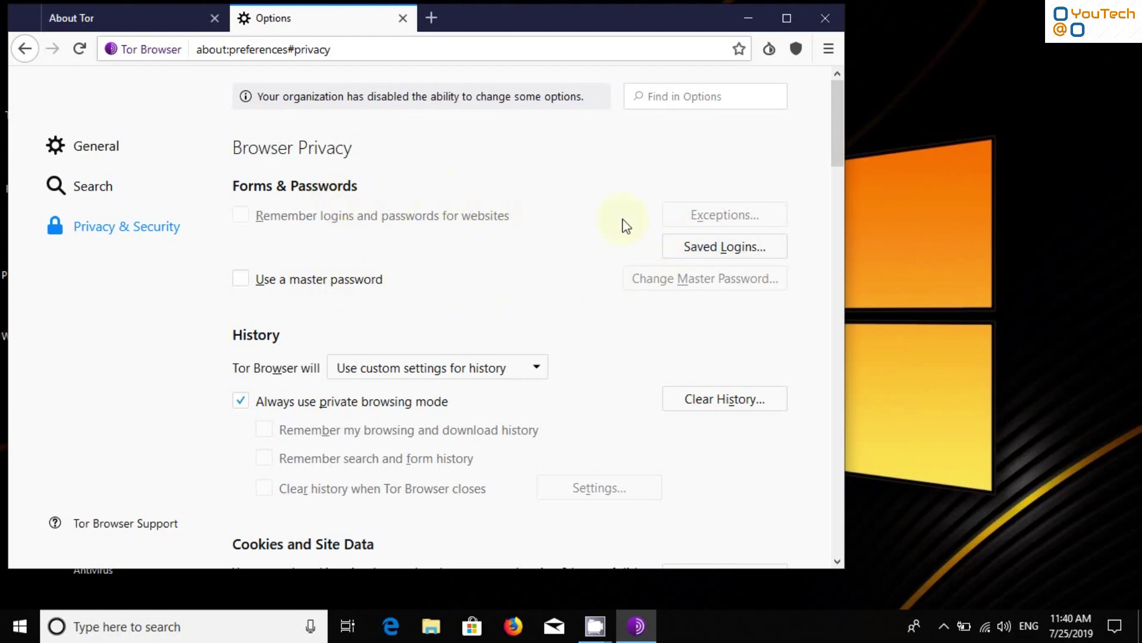
{"action": "left_click_drag", "start_coordinate": [841, 140], "coordinate": [833, 187]}
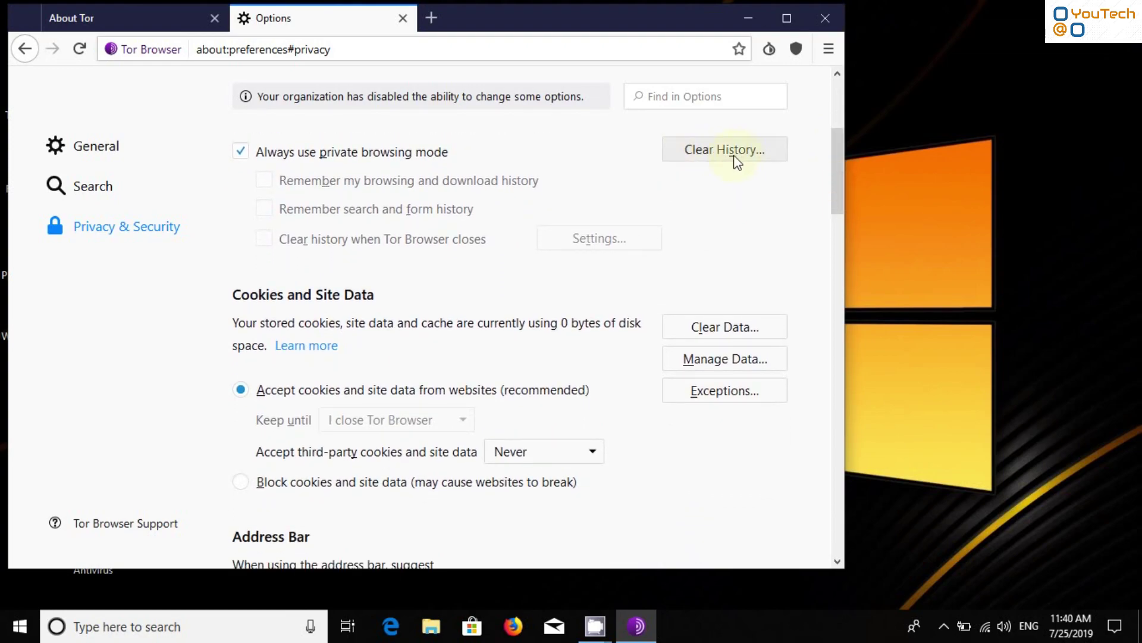
{"action": "left_click_drag", "start_coordinate": [834, 202], "coordinate": [804, 322]}
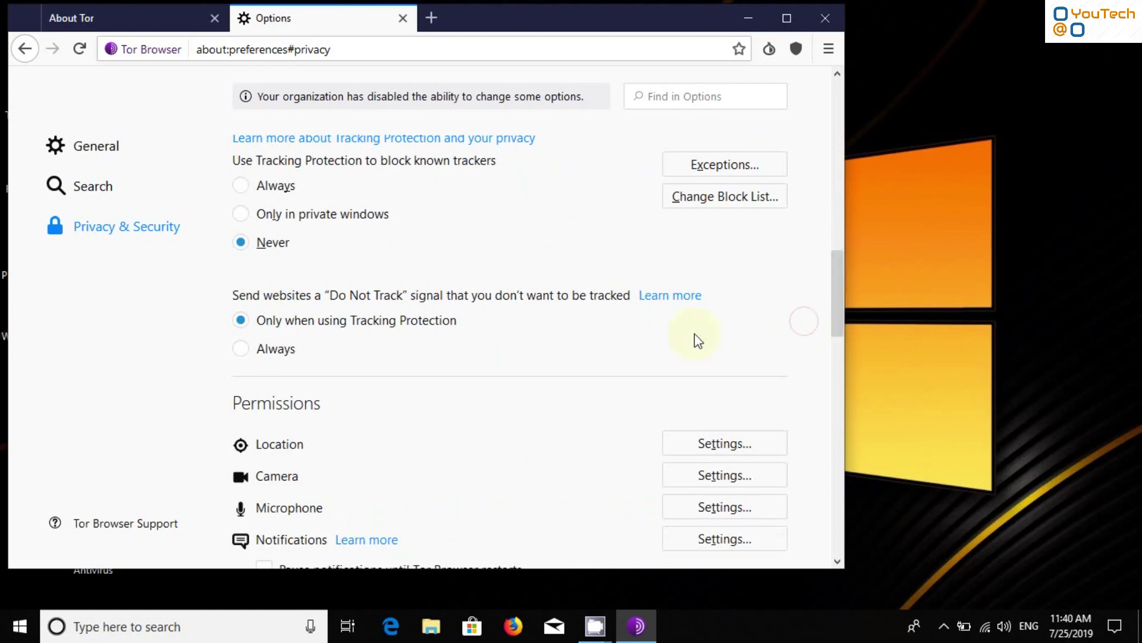
{"action": "left_click", "coordinate": [243, 185]}
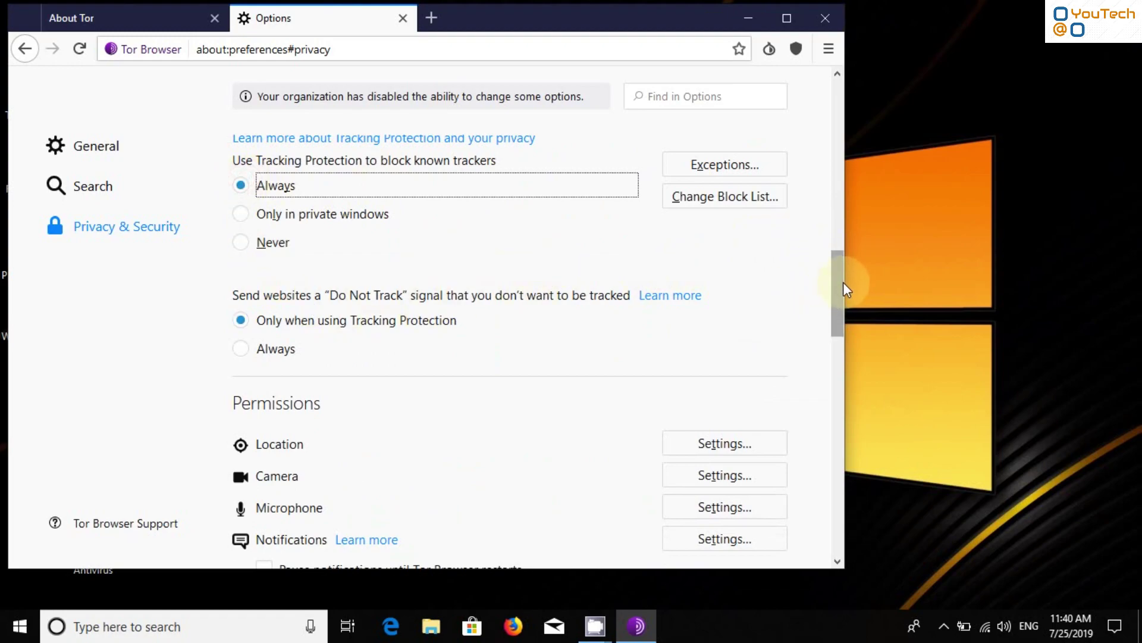
{"action": "left_click_drag", "start_coordinate": [843, 282], "coordinate": [836, 322]}
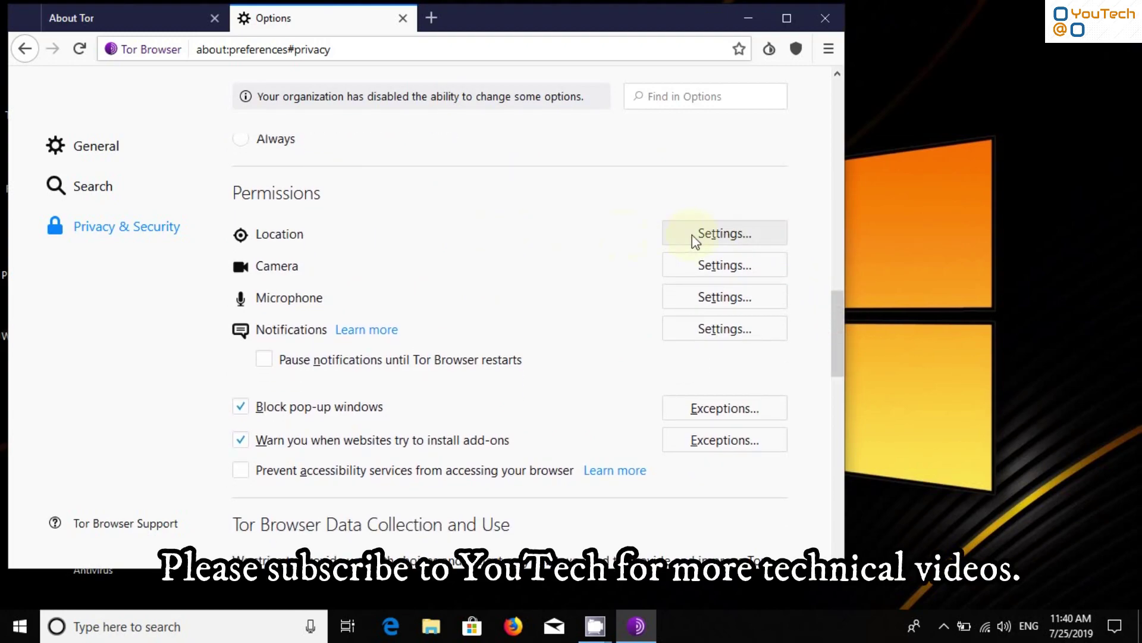
{"action": "scroll", "coordinate": [676, 236], "scroll_direction": "down", "scroll_amount": 3}
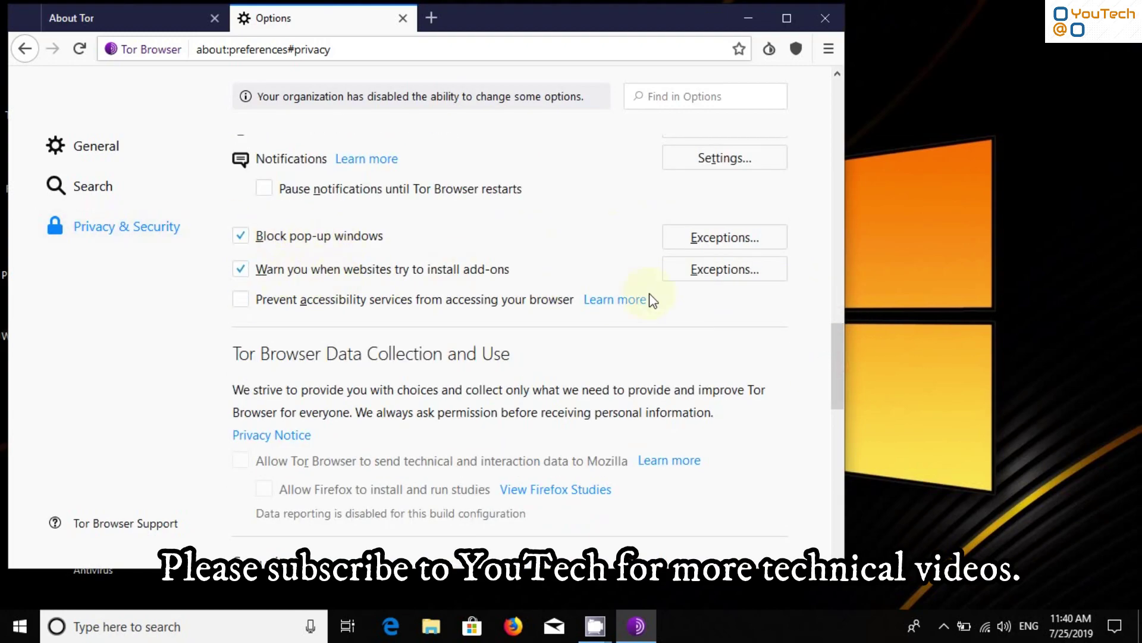
{"action": "left_click_drag", "start_coordinate": [836, 395], "coordinate": [819, 544]}
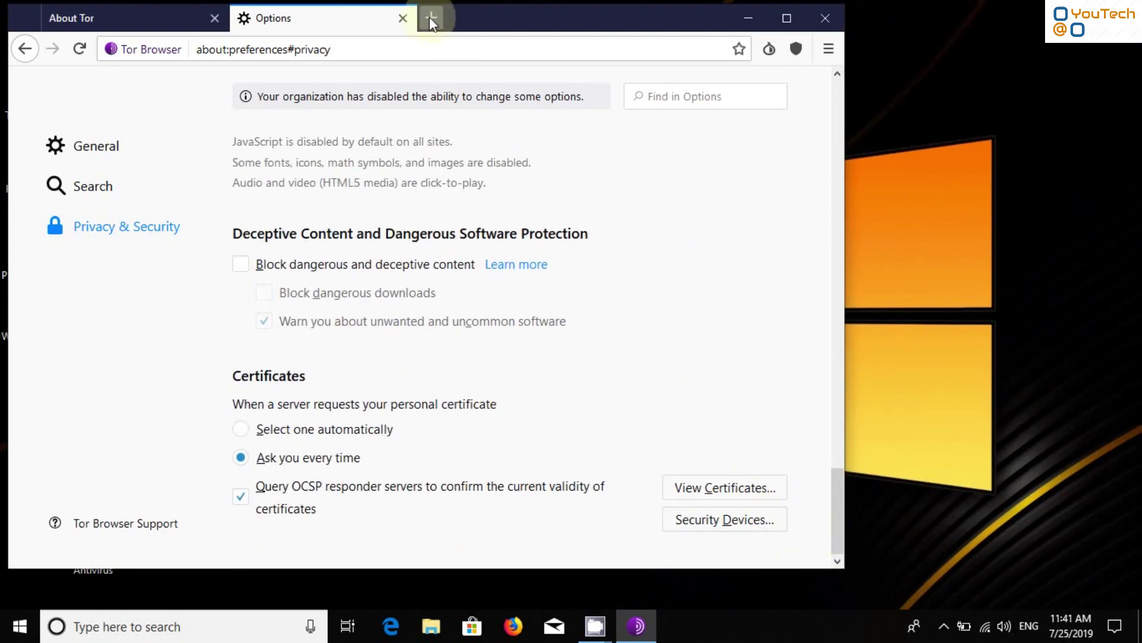
{"action": "left_click", "coordinate": [401, 17]}
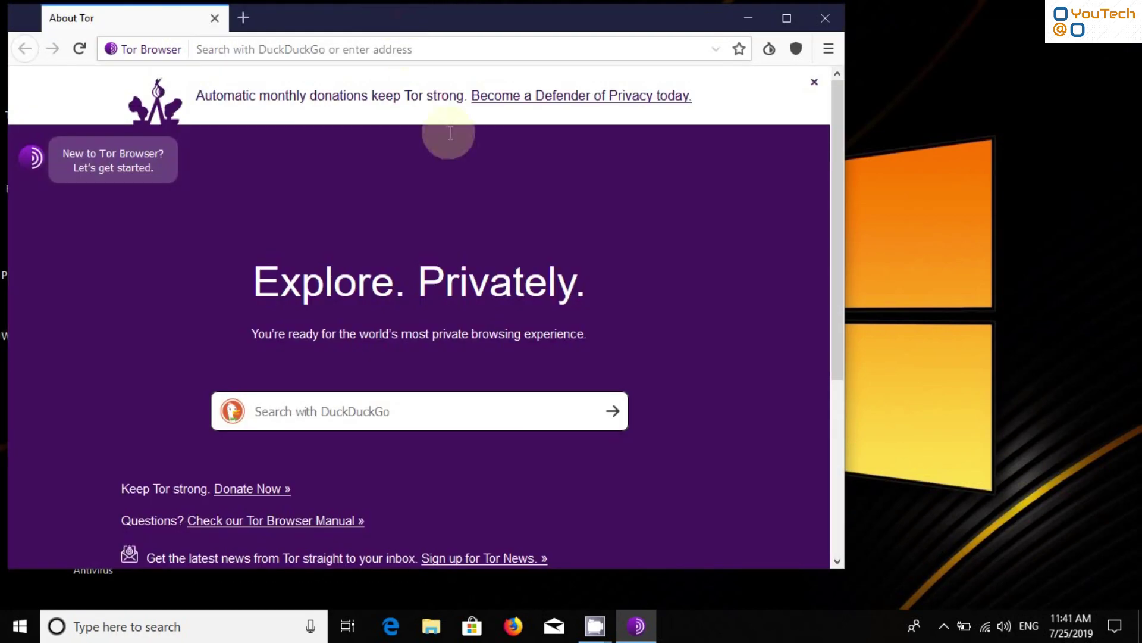
- Open the about:config page and accept the risk warning
{"action": "left_click", "coordinate": [299, 42]}
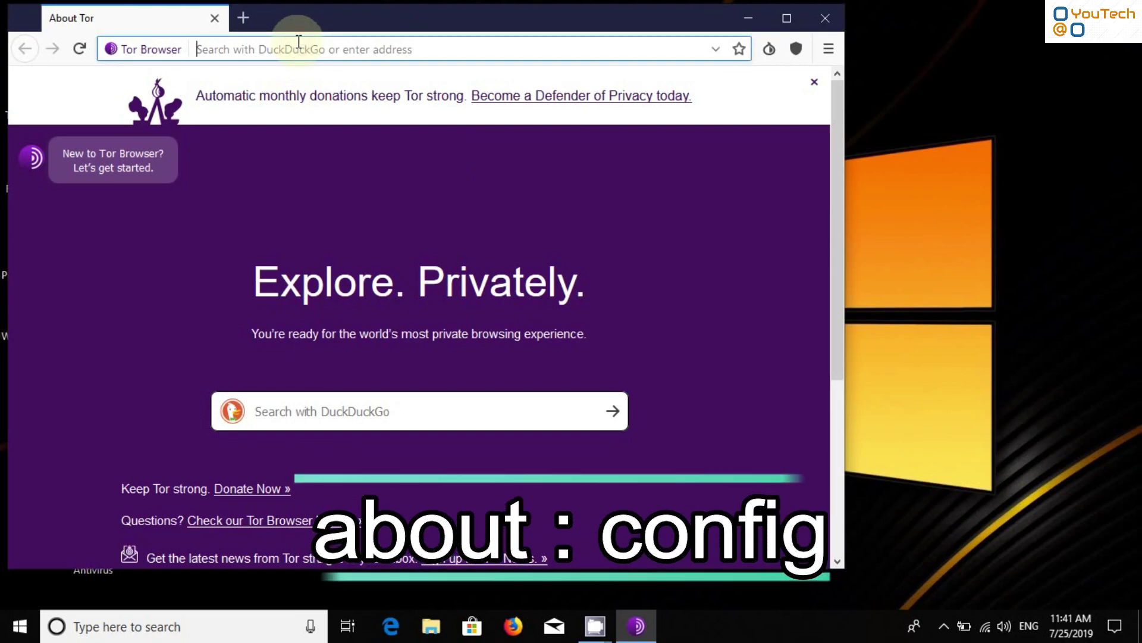
{"action": "type", "text": "about:"}
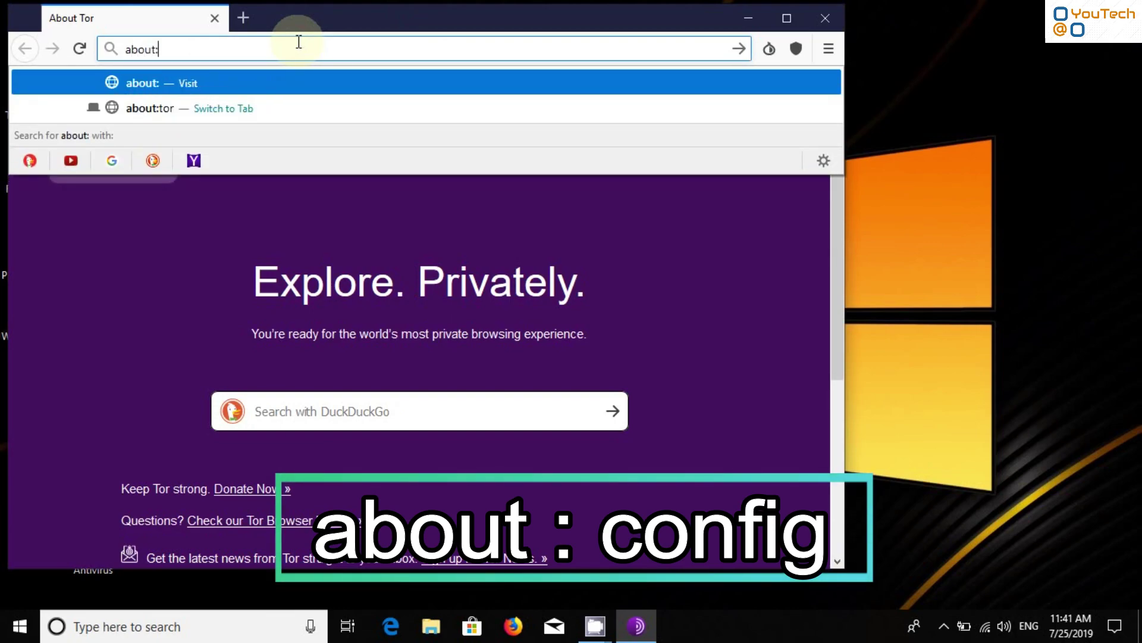
{"action": "type", "text": "config"}
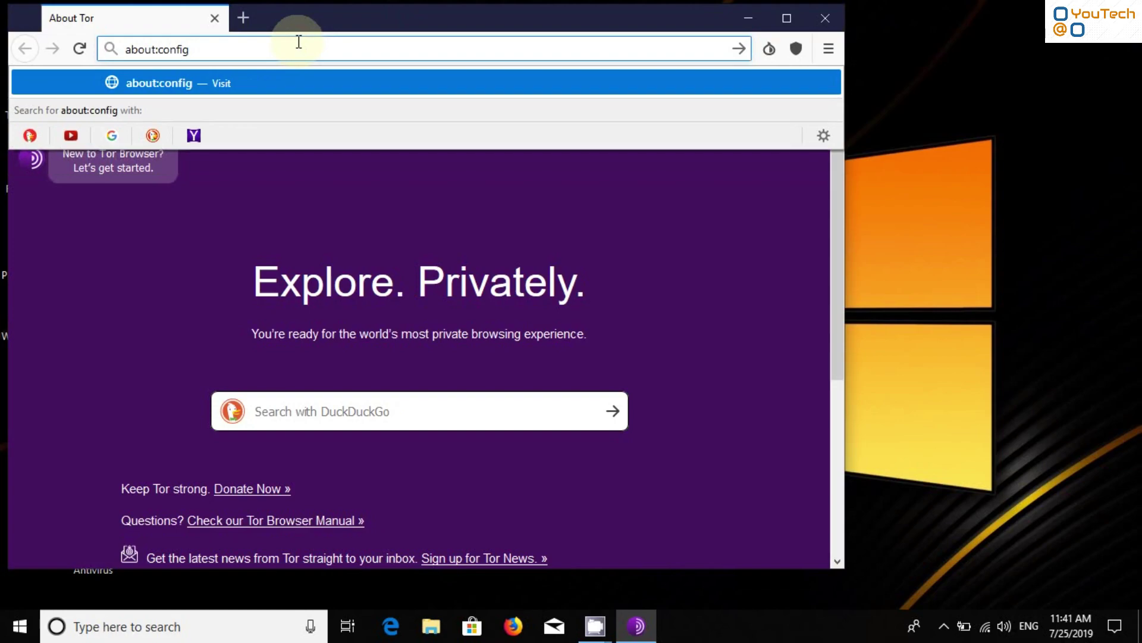
{"action": "key", "text": "Return"}
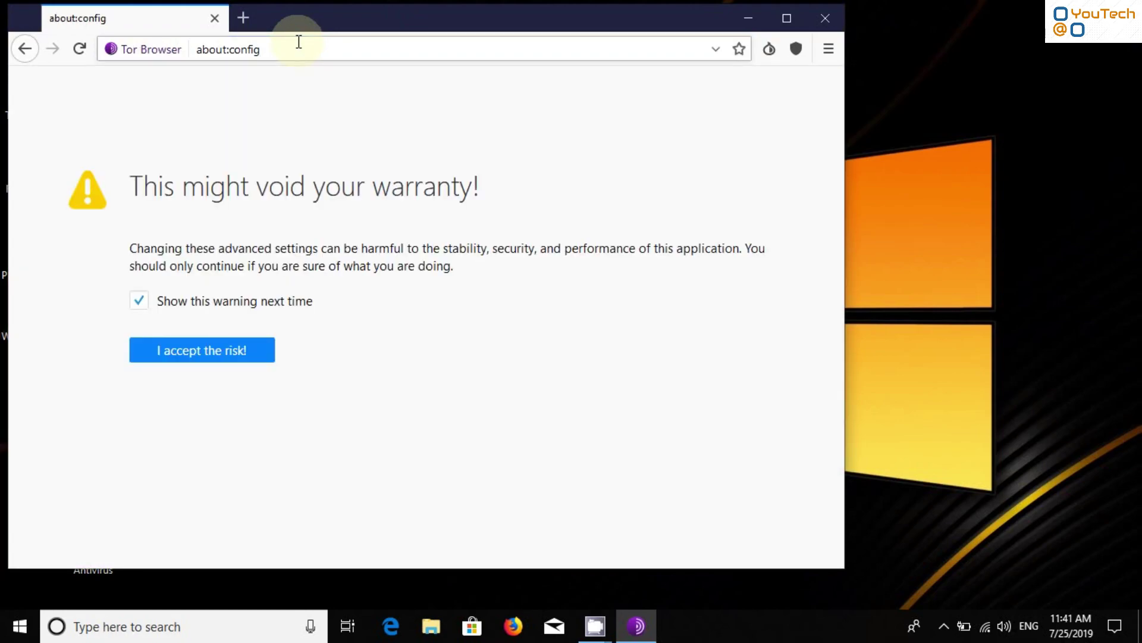
{"action": "left_click", "coordinate": [212, 352]}
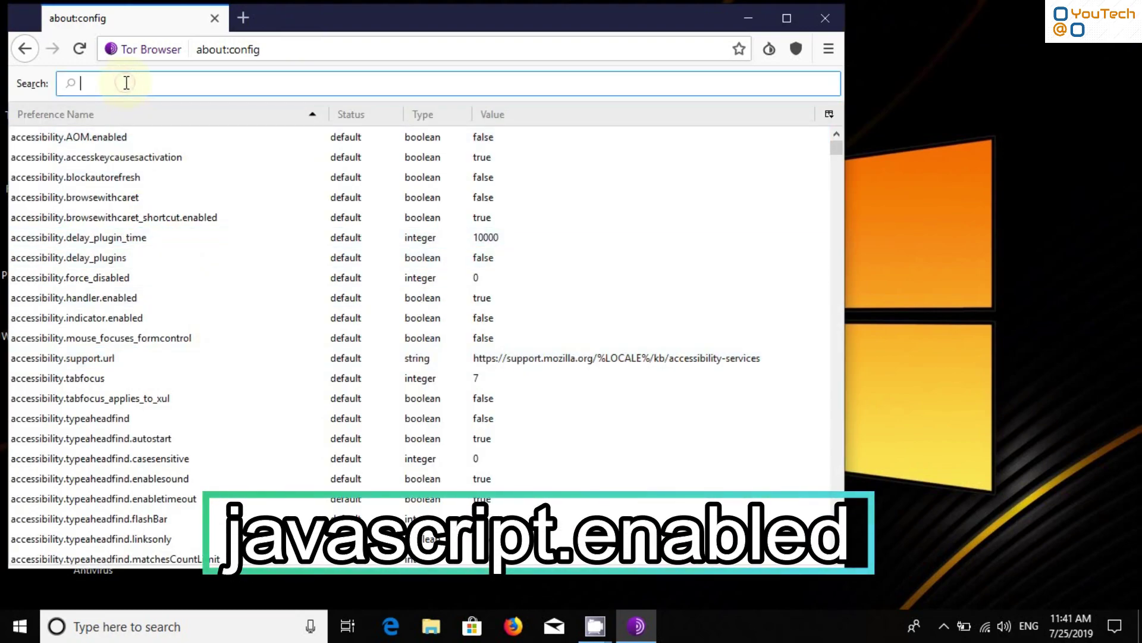
- Find the javascript.enabled preference and set it to false
{"action": "type", "text": "jav"}
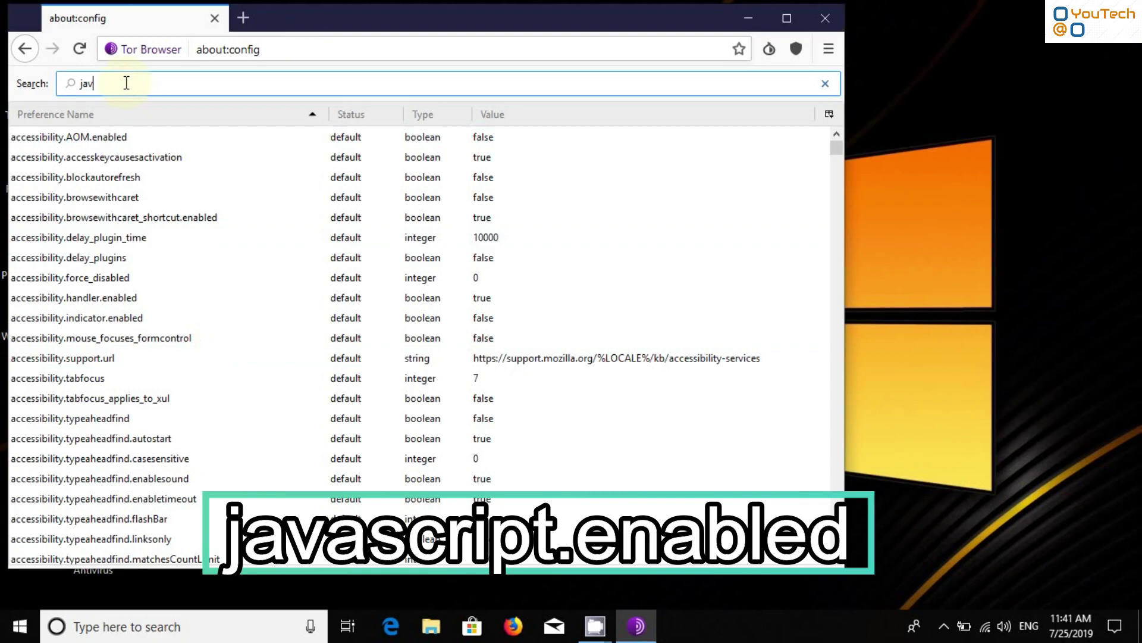
{"action": "type", "text": "ascript.enabled"}
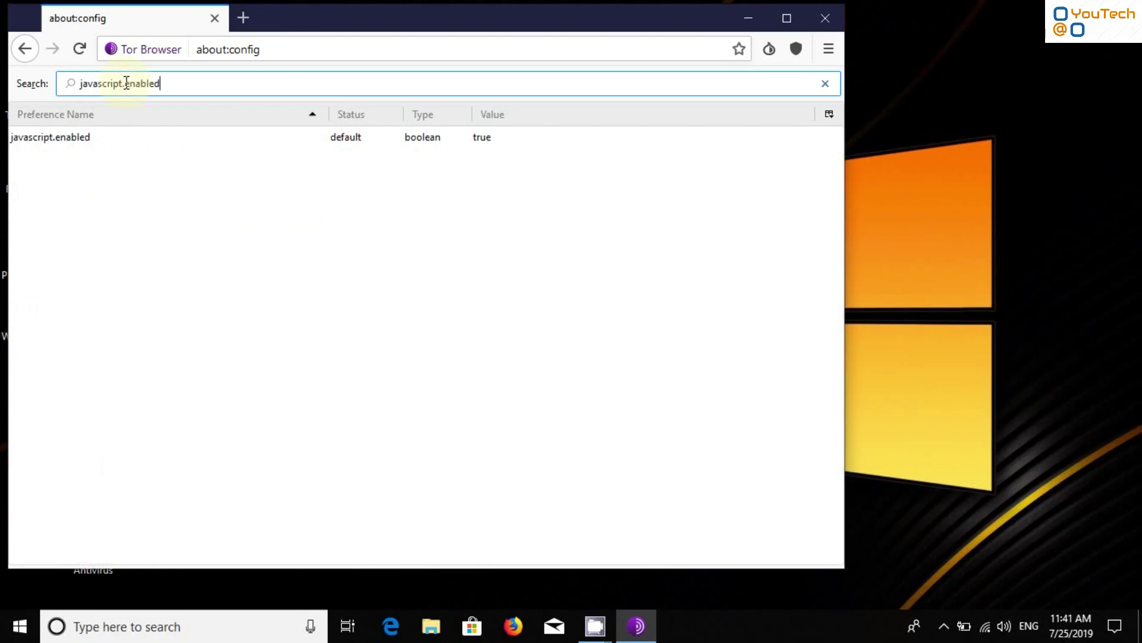
{"action": "left_click", "coordinate": [408, 127]}
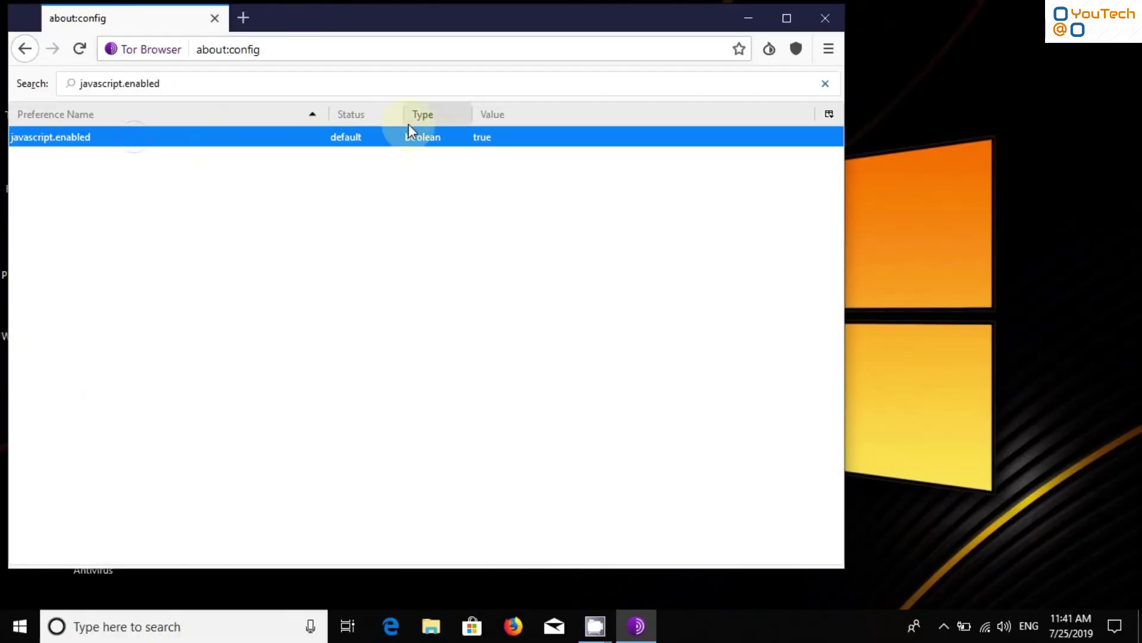
{"action": "double_click", "coordinate": [485, 143]}
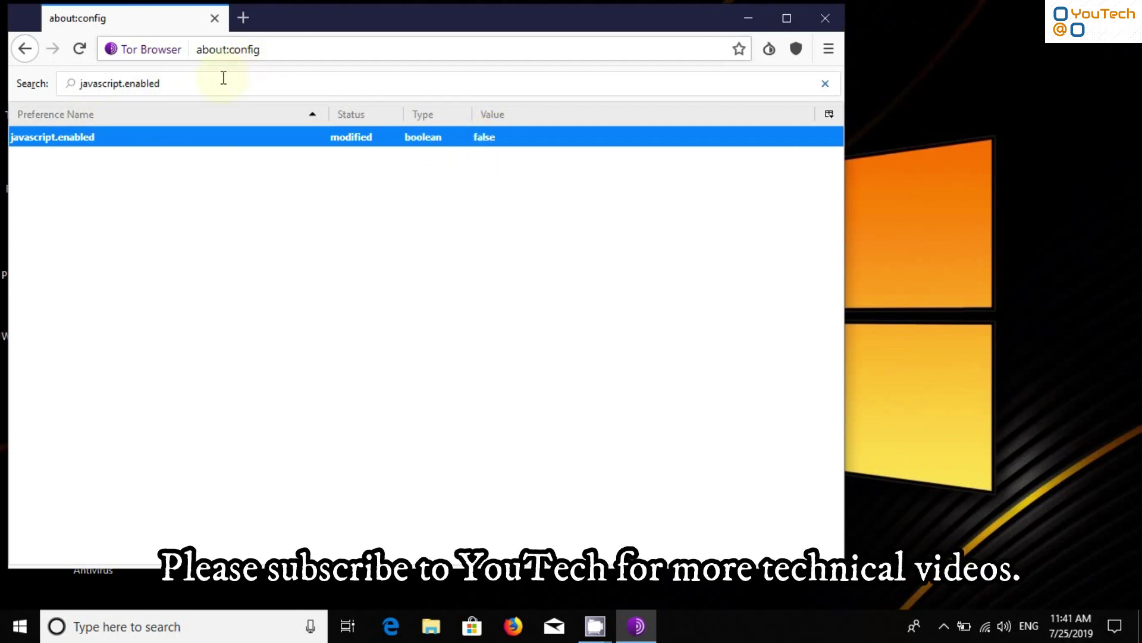
- Filter the preferences by network.http.send and set network.http.sendRefererHeader to 0
{"action": "left_click_drag", "start_coordinate": [208, 86], "coordinate": [15, 78]}
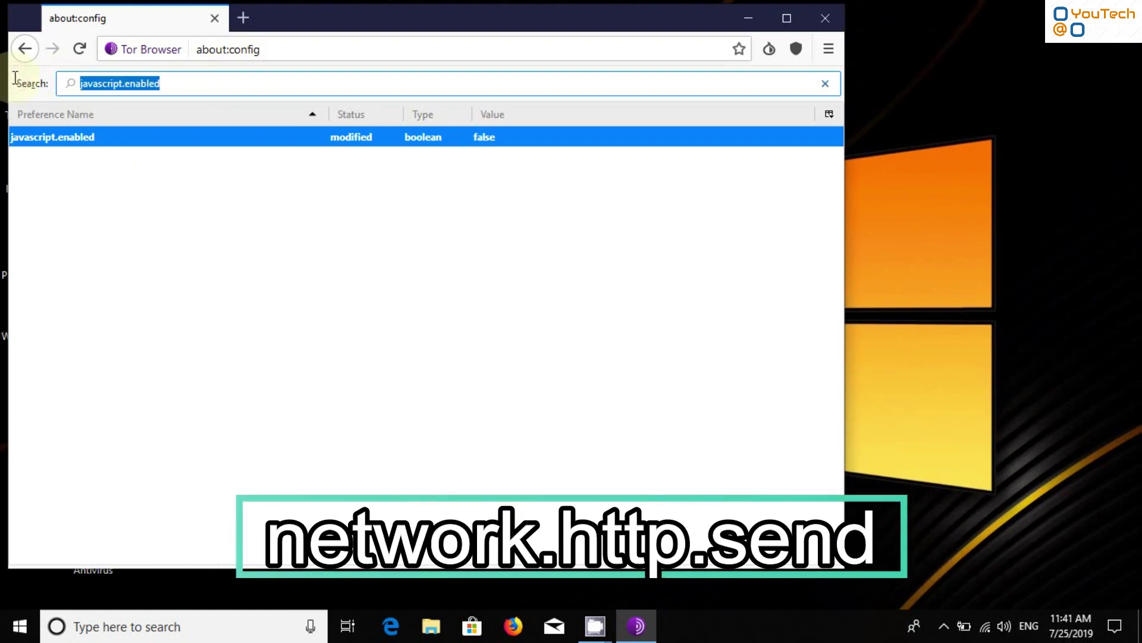
{"action": "type", "text": "n"}
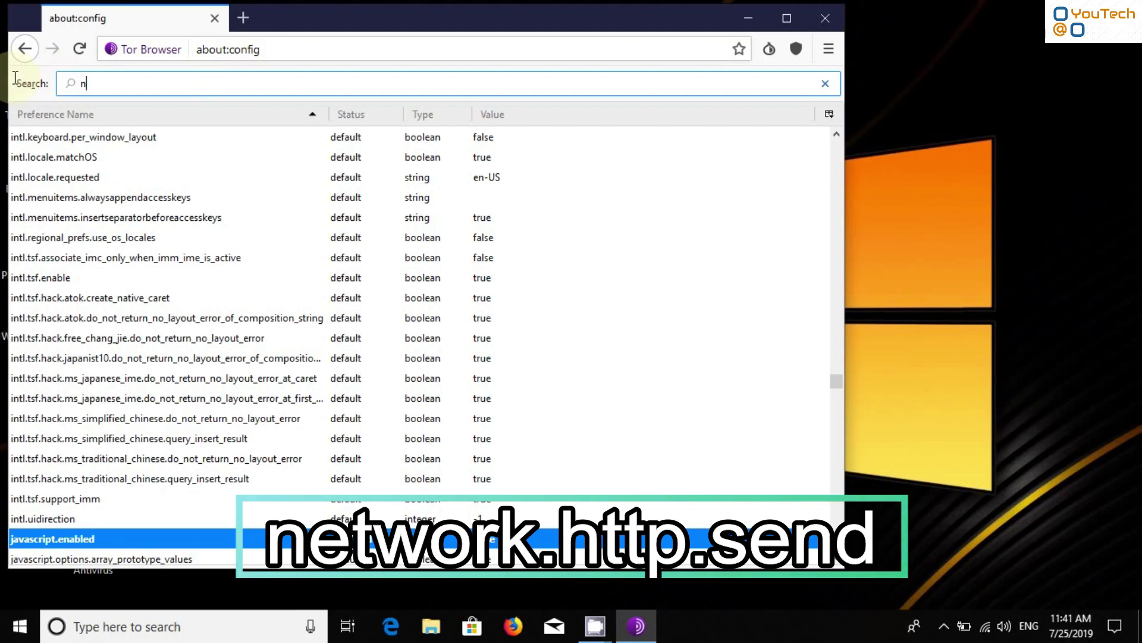
{"action": "type", "text": "etwork.ht"}
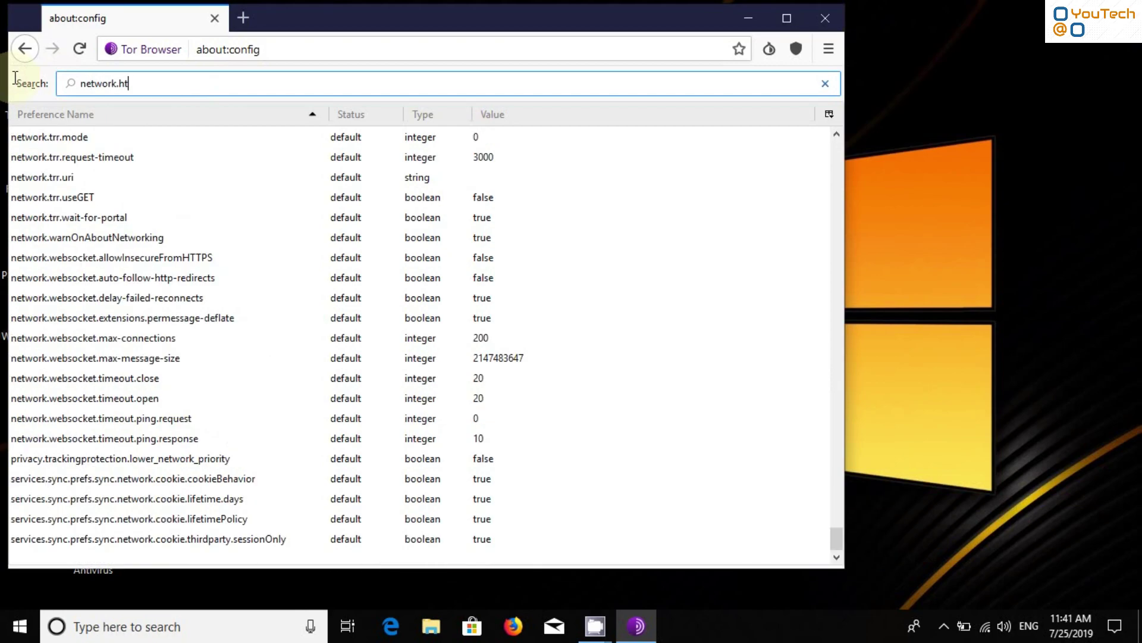
{"action": "type", "text": "tp.send"}
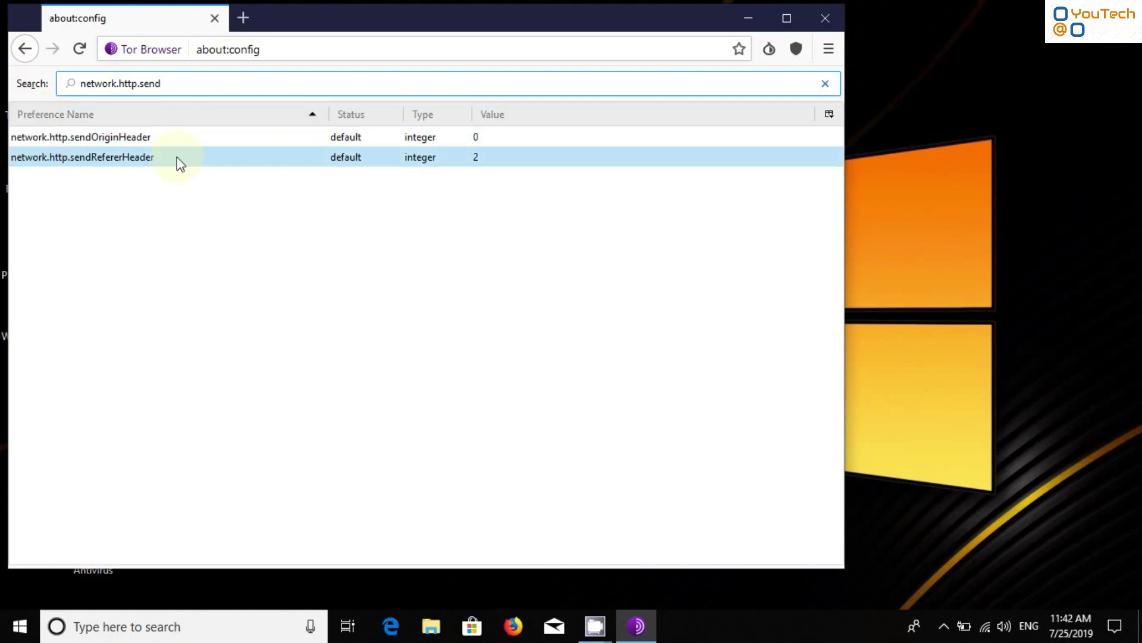
{"action": "double_click", "coordinate": [234, 156]}
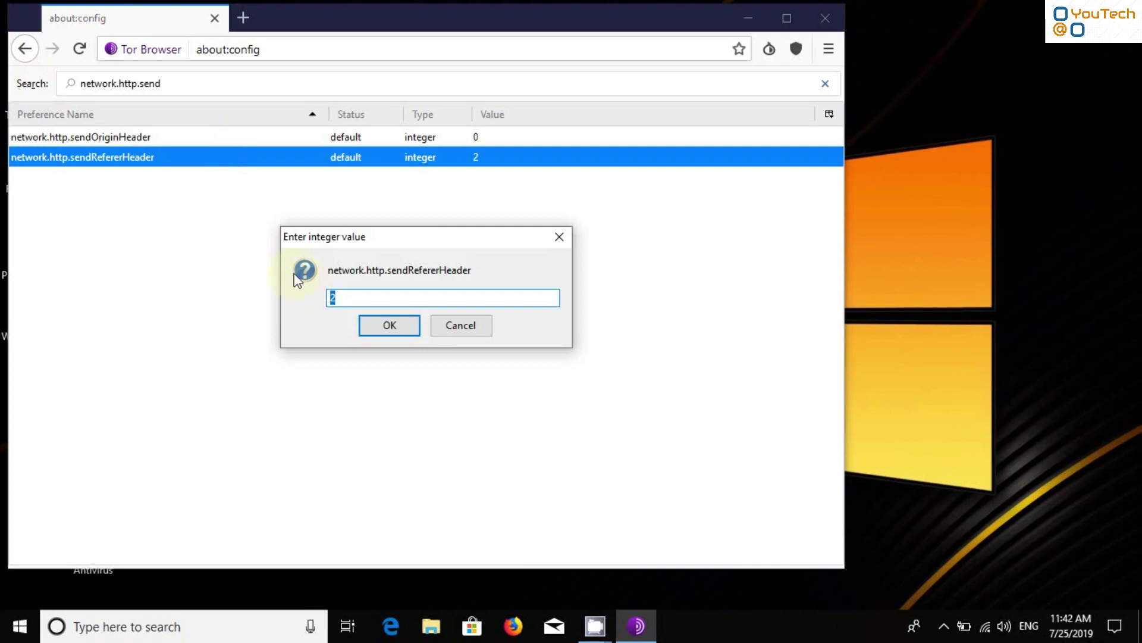
{"action": "left_click", "coordinate": [390, 329]}
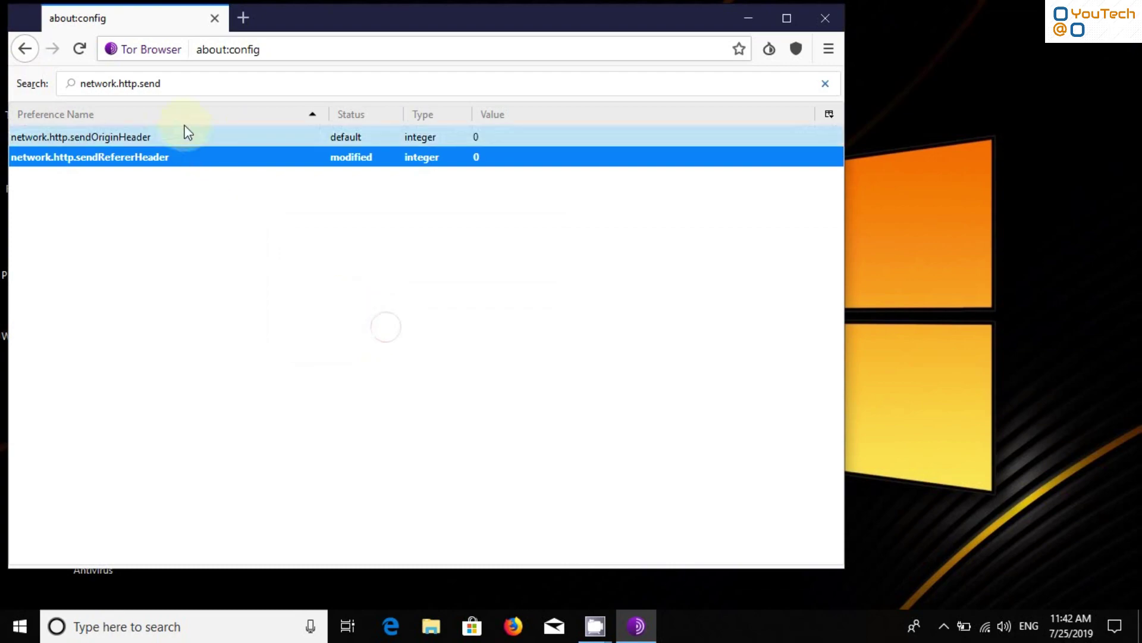
- Filter the preferences by cookie.cookie and set network.cookie.cookieBehavior to 2
{"action": "triple_click", "coordinate": [208, 88]}
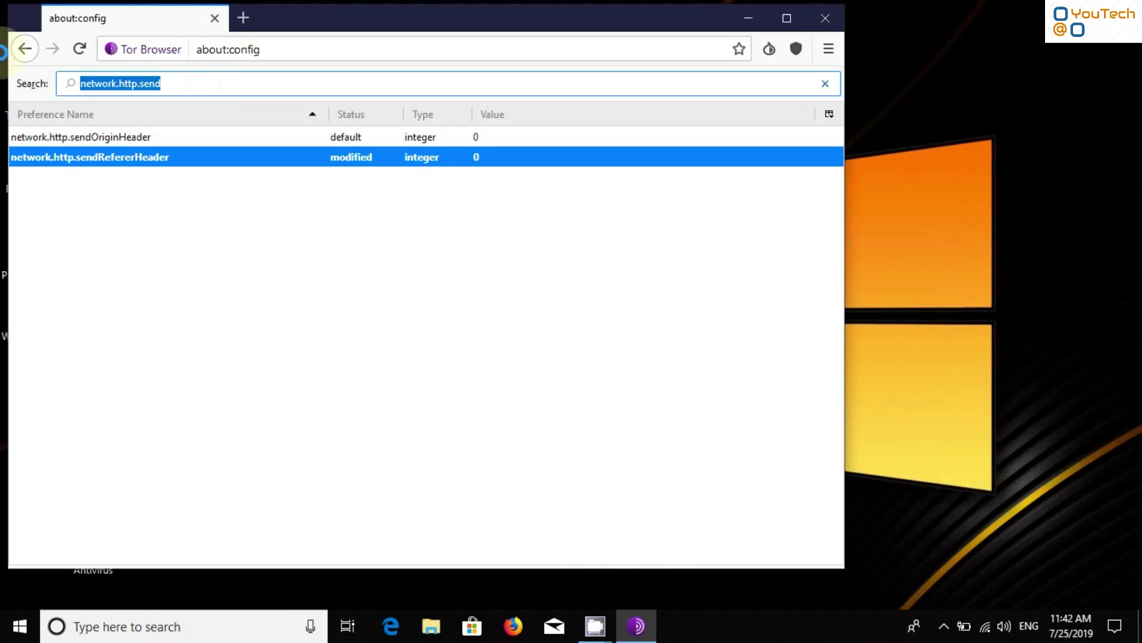
{"action": "type", "text": "cookies.cooki"}
{"action": "key", "text": "BackSpace"}
{"action": "key", "text": "BackSpace"}
{"action": "key", "text": "BackSpace"}
{"action": "key", "text": "BackSpace"}
{"action": "key", "text": "BackSpace"}
{"action": "key", "text": "BackSpace"}
{"action": "key", "text": "BackSpace"}
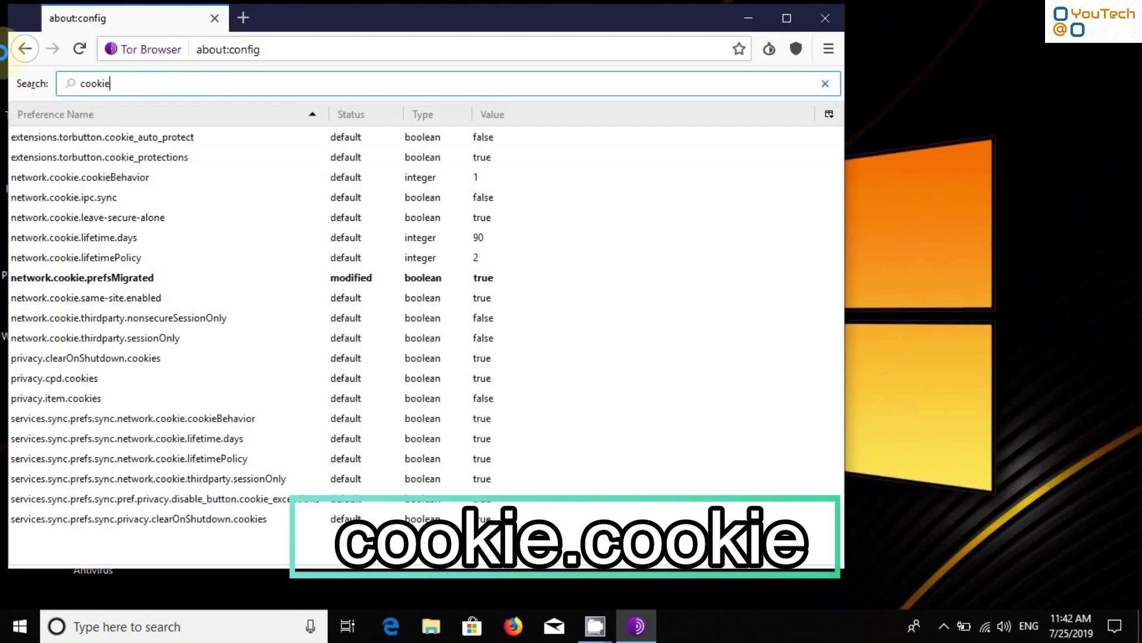
{"action": "type", "text": ".cookie"}
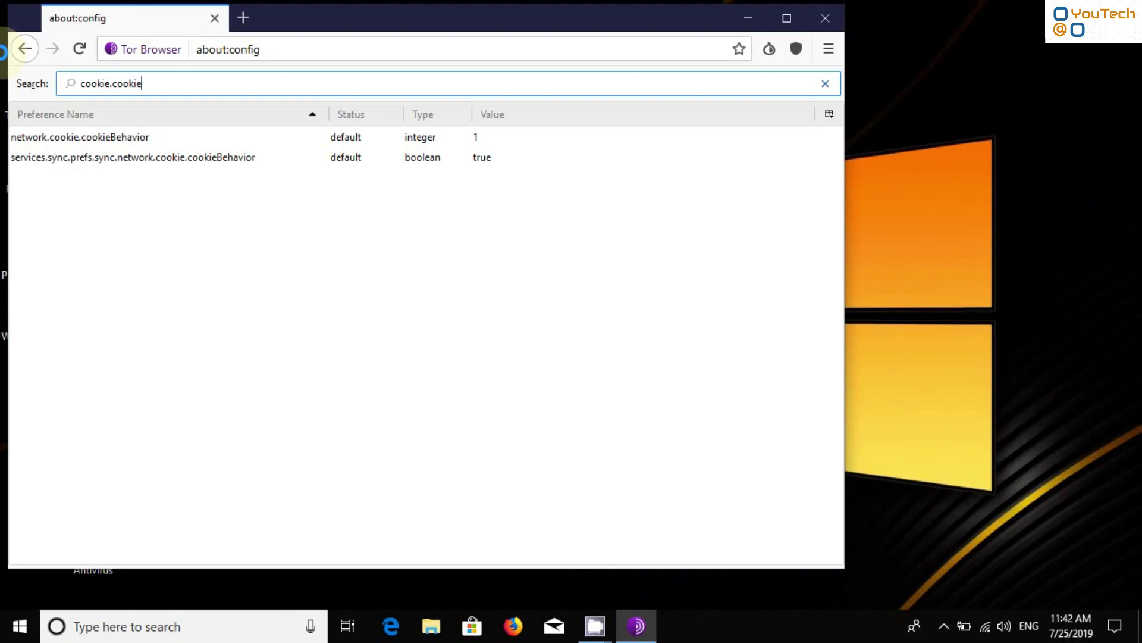
{"action": "left_click", "coordinate": [415, 138]}
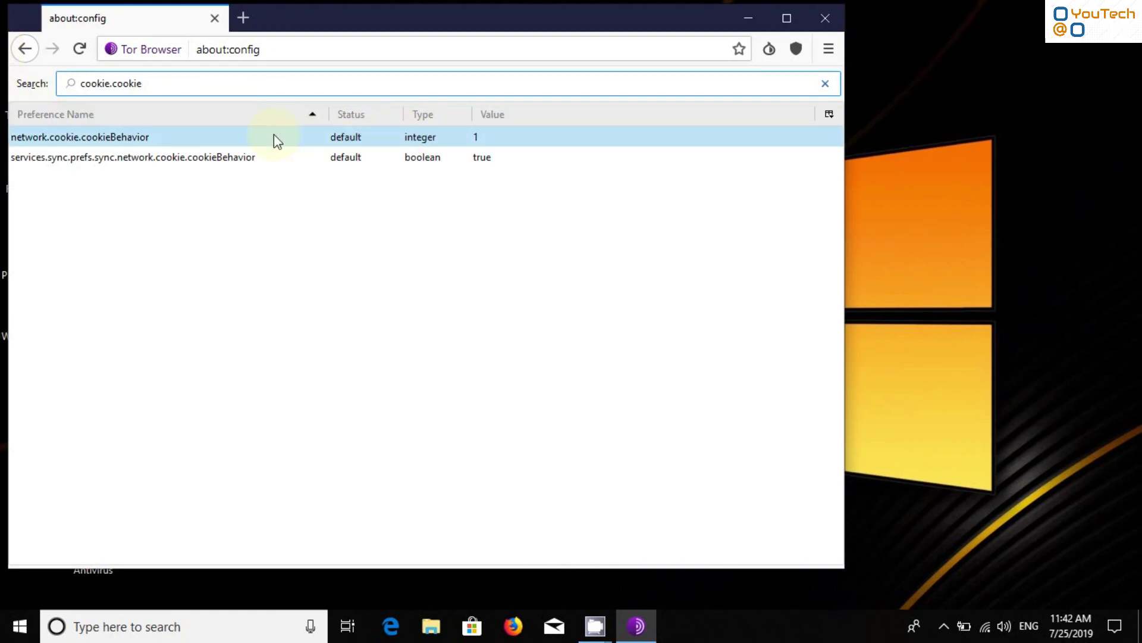
{"action": "double_click", "coordinate": [321, 137]}
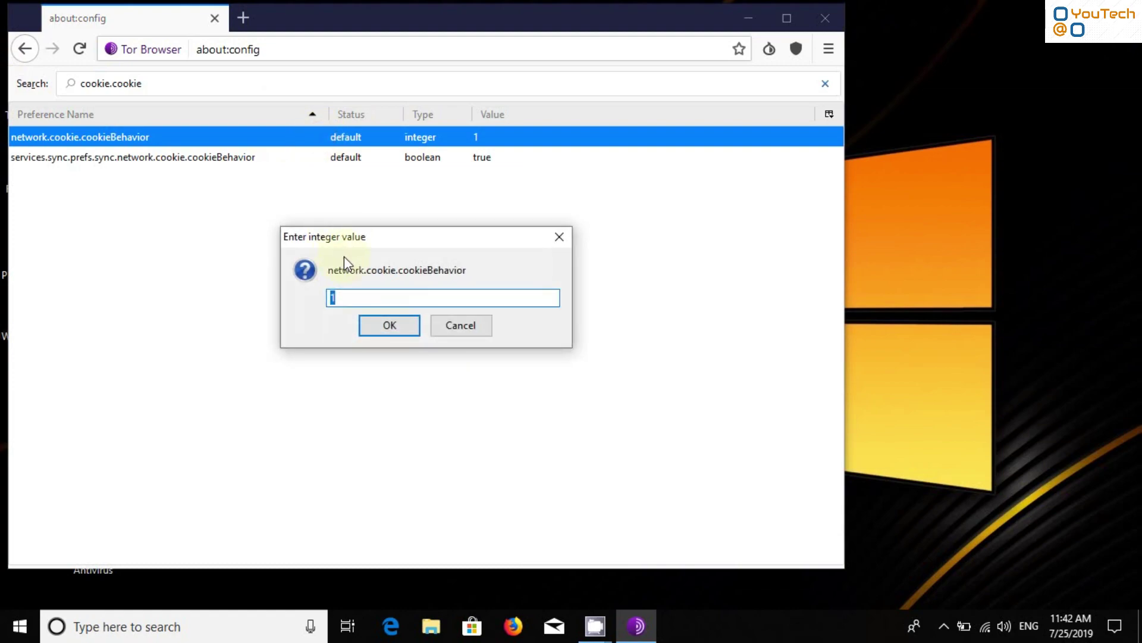
{"action": "type", "text": "2"}
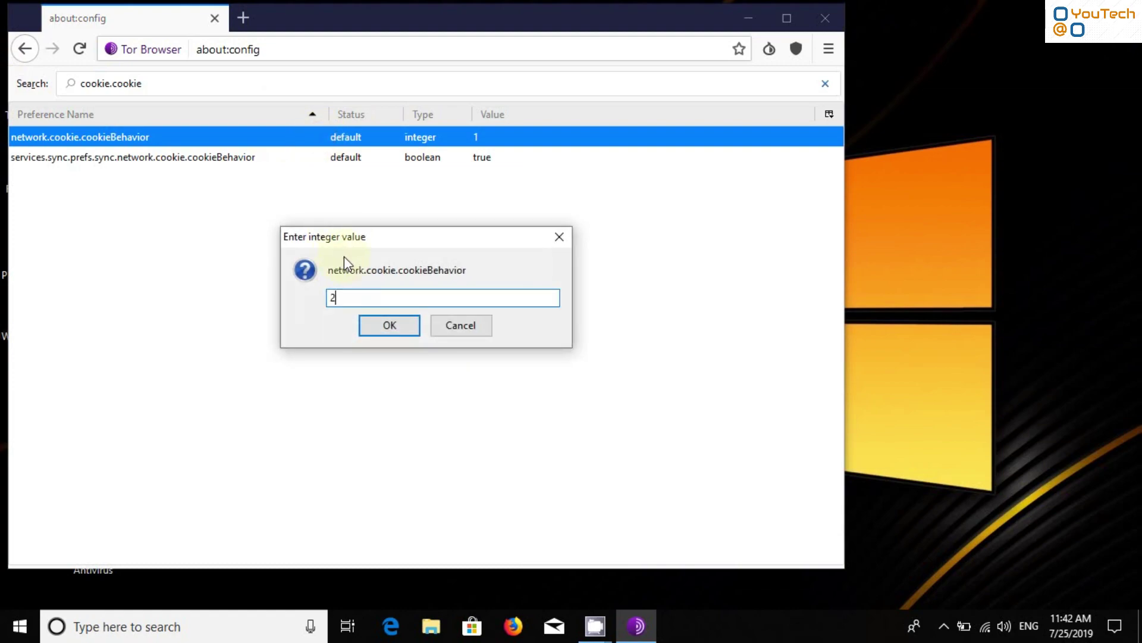
{"action": "left_click", "coordinate": [385, 327]}
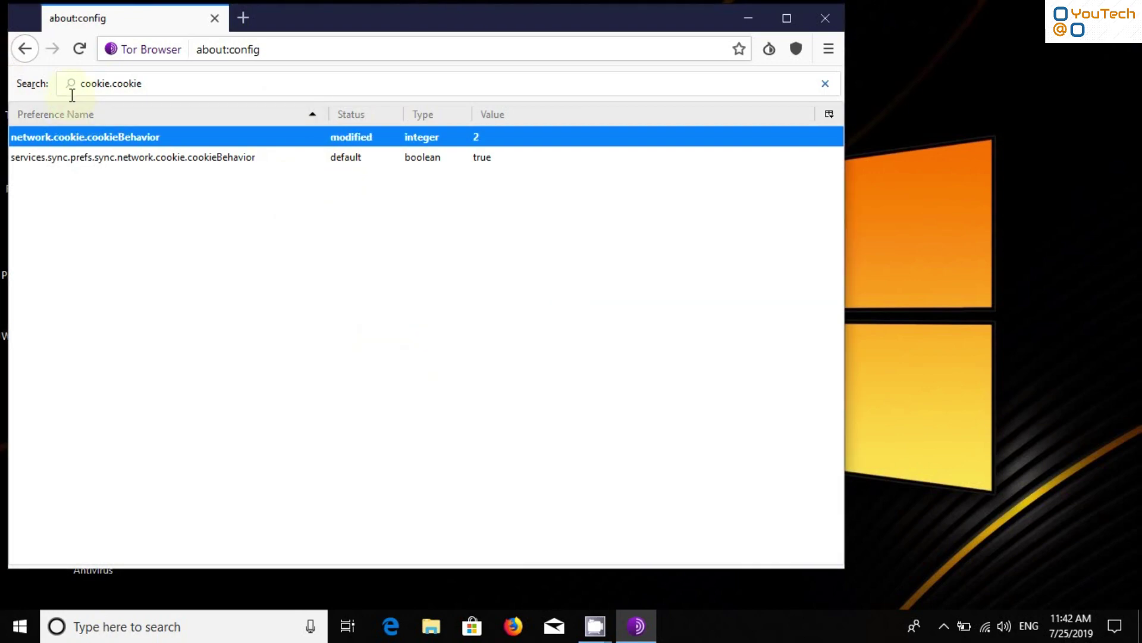
- Return to the About Tor start page and request a new identity, confirming the browser restart
{"action": "left_click", "coordinate": [24, 49]}
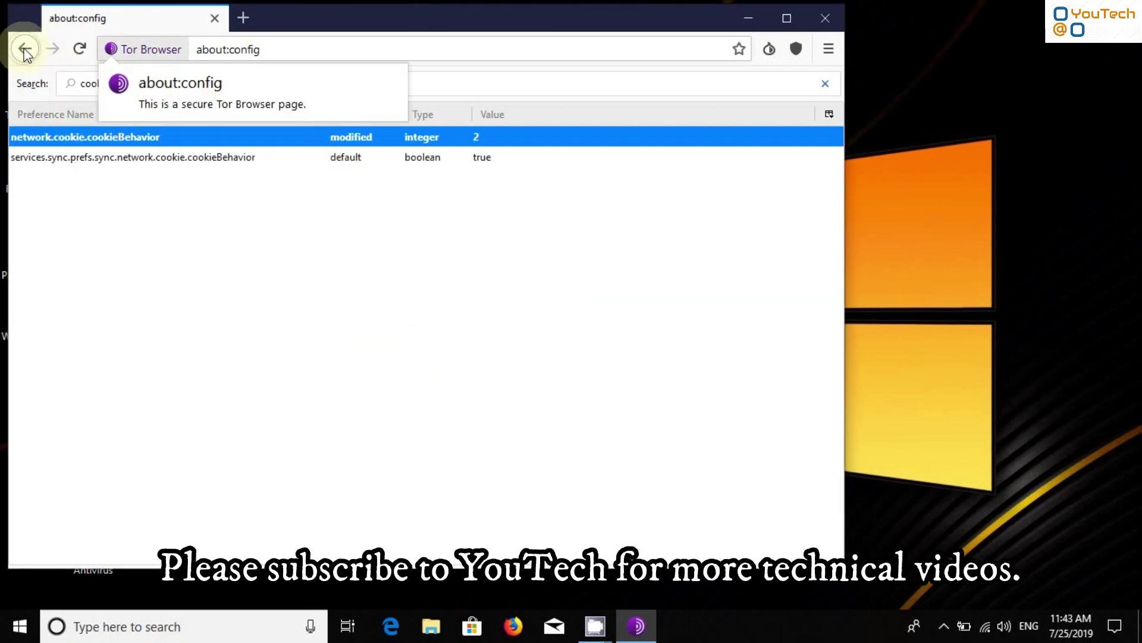
{"action": "left_click", "coordinate": [105, 282]}
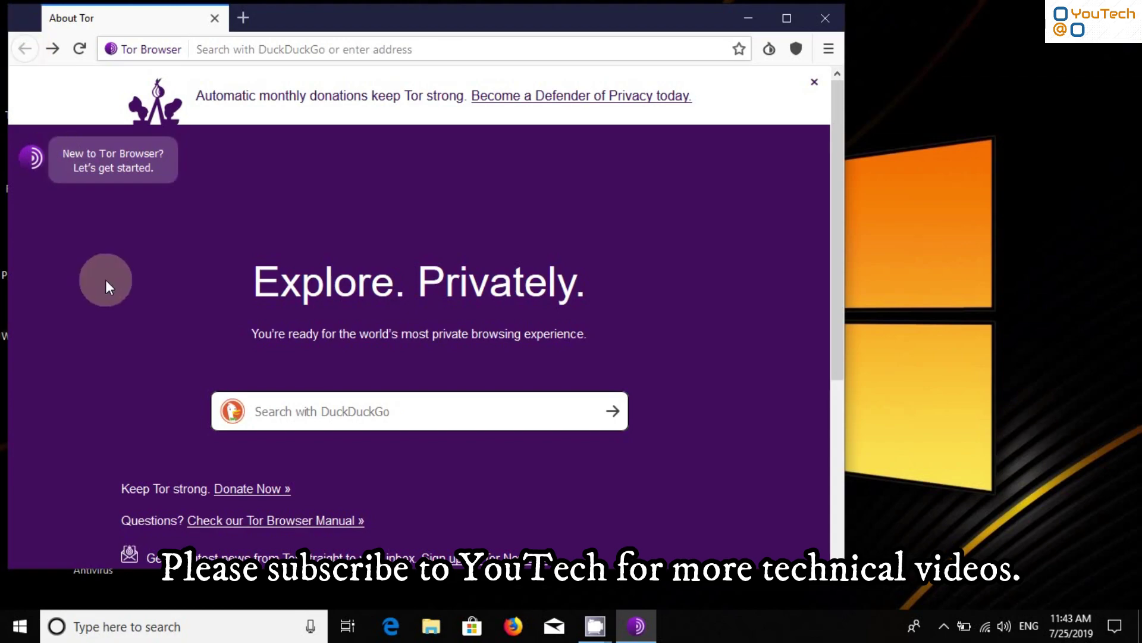
{"action": "left_click", "coordinate": [772, 49]}
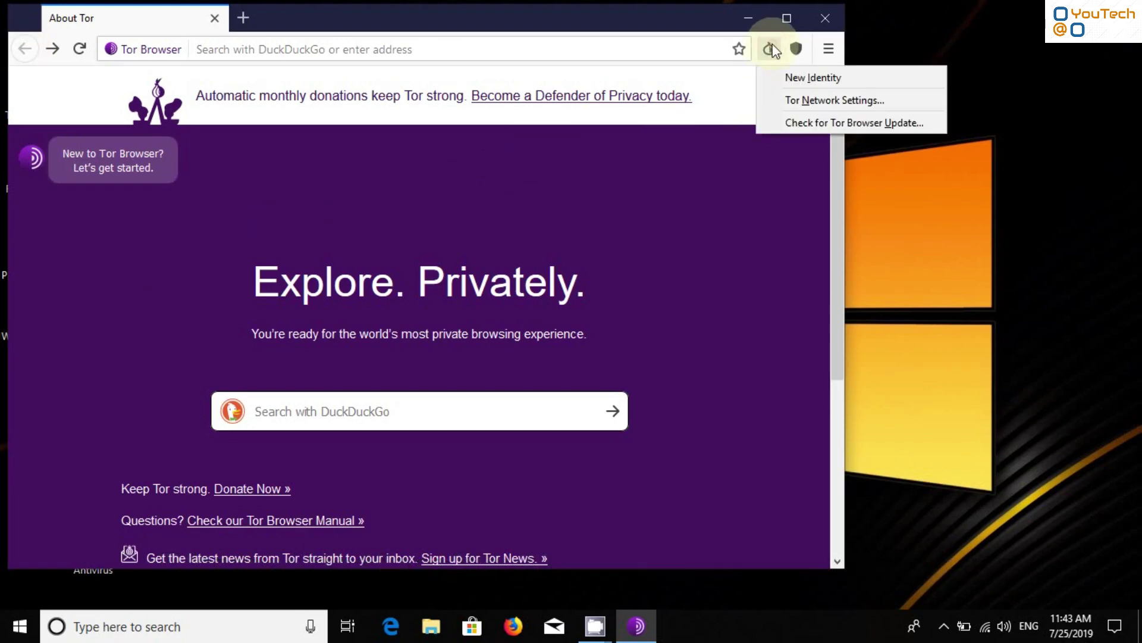
{"action": "left_click", "coordinate": [781, 77]}
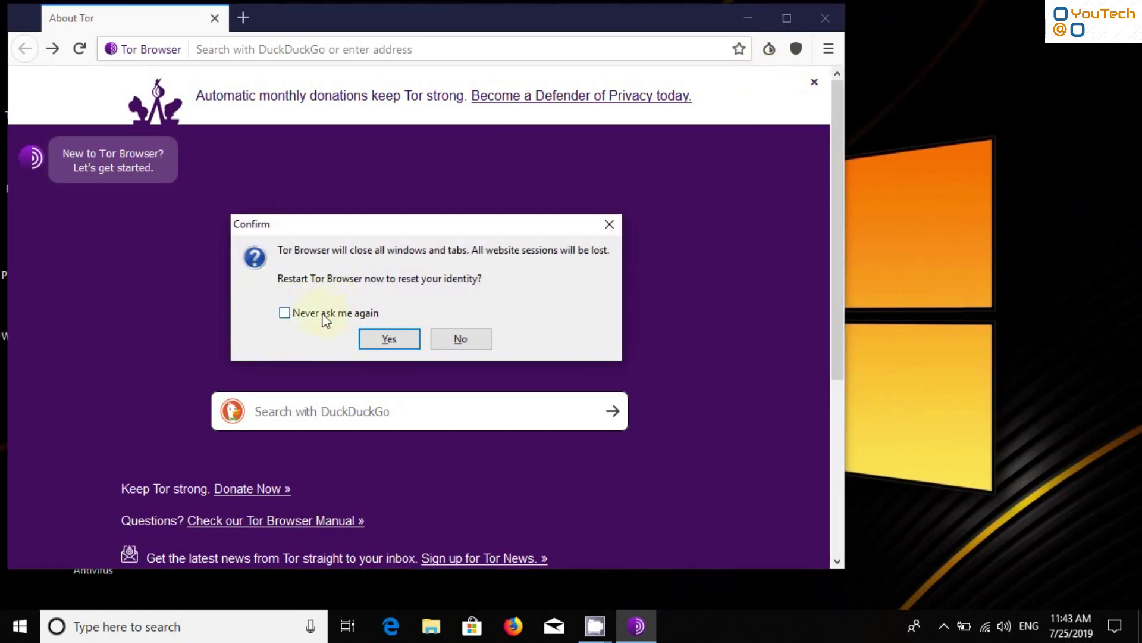
{"action": "left_click", "coordinate": [393, 339]}
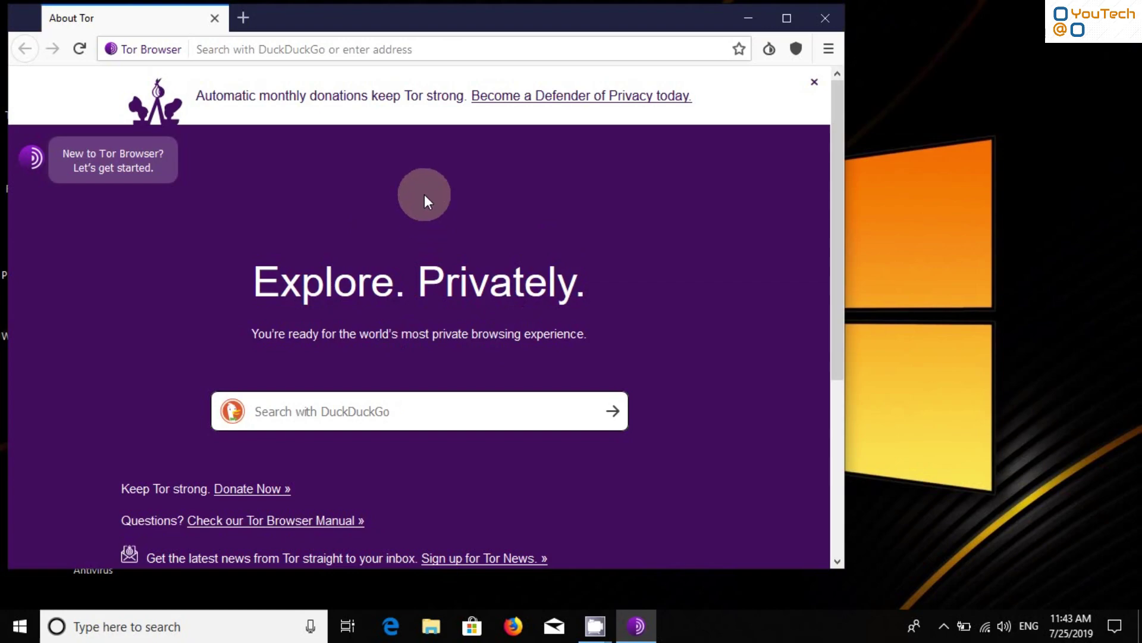
- Search DuckDuckGo for google from the About Tor start page and look through the results
{"action": "left_click_drag", "start_coordinate": [836, 280], "coordinate": [824, 492]}
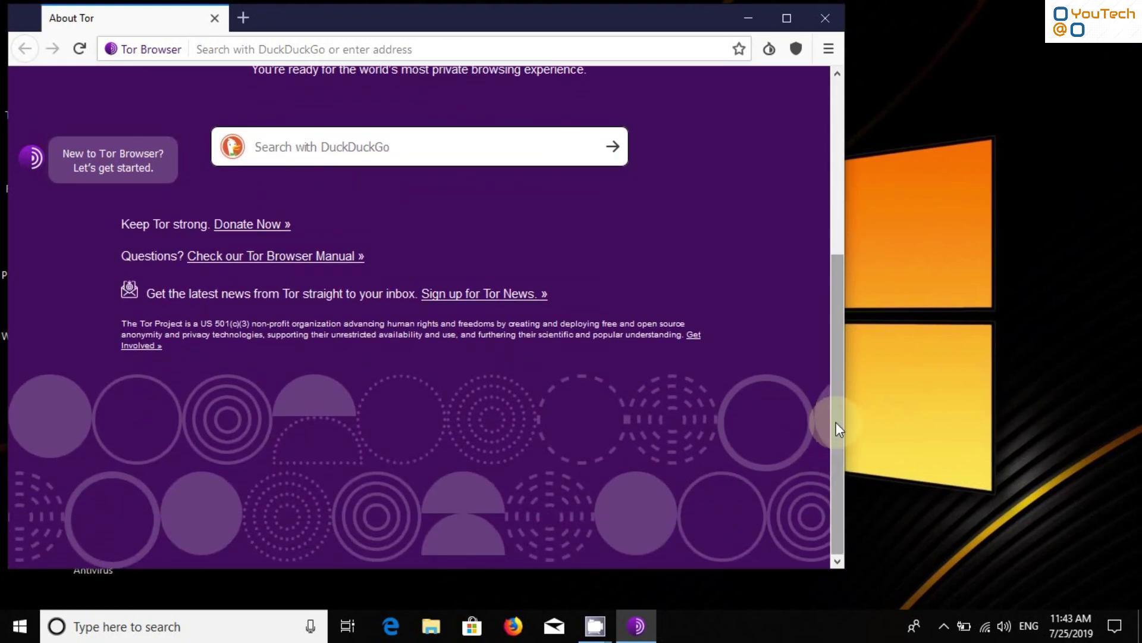
{"action": "left_click_drag", "start_coordinate": [837, 423], "coordinate": [754, 307]}
{"action": "left_click", "coordinate": [464, 342]}
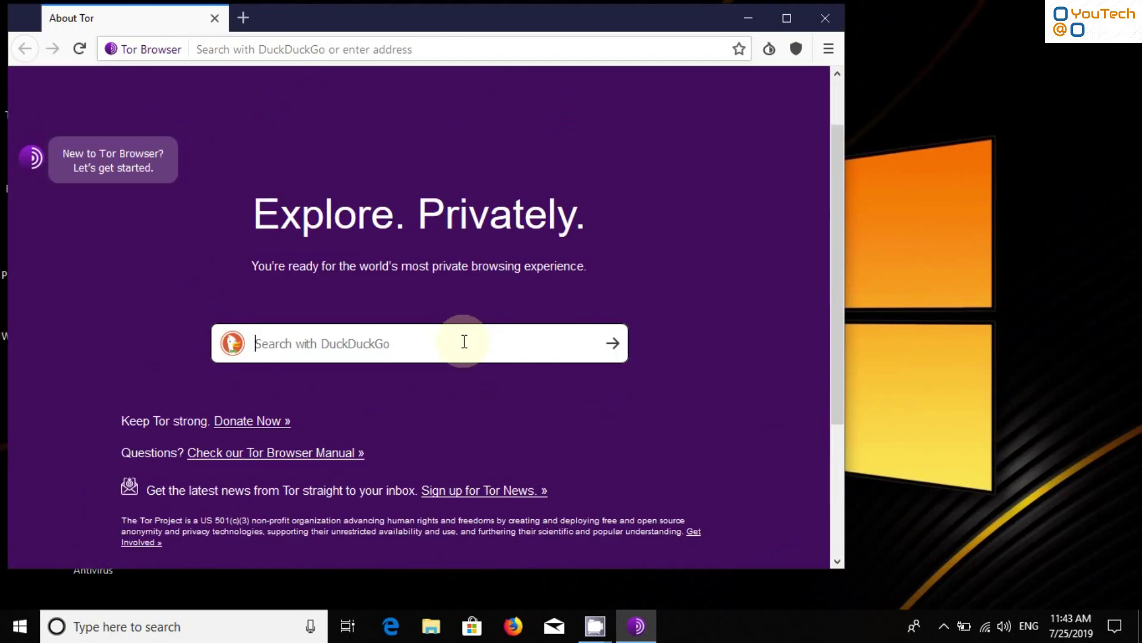
{"action": "type", "text": "google"}
{"action": "key", "text": "Return"}
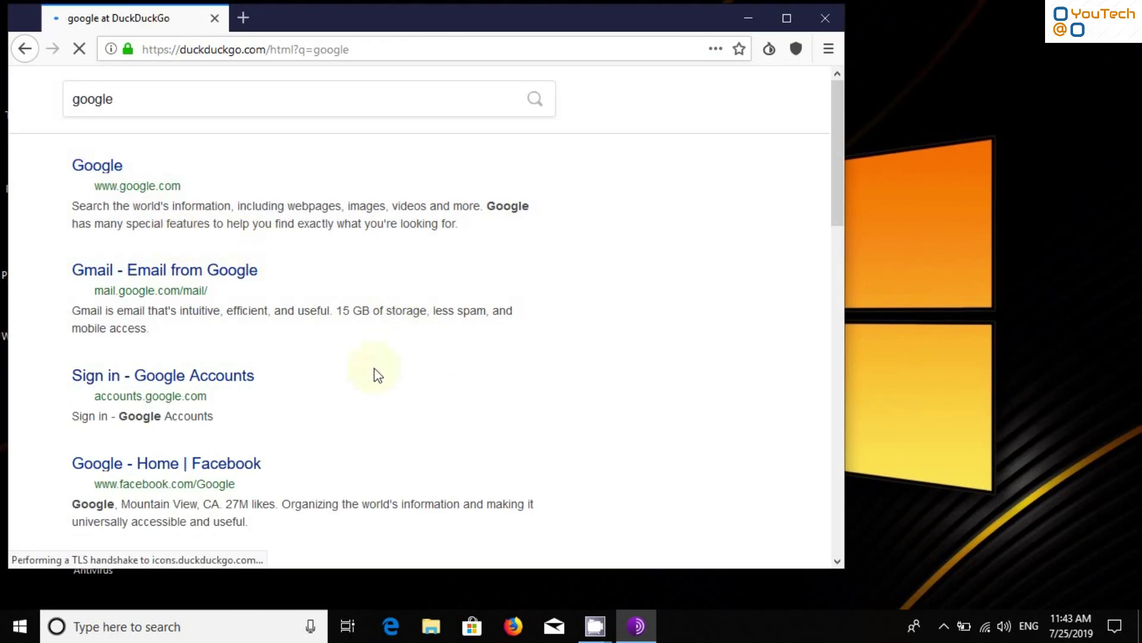
{"action": "scroll", "coordinate": [820, 274], "scroll_direction": "down", "scroll_amount": 10}
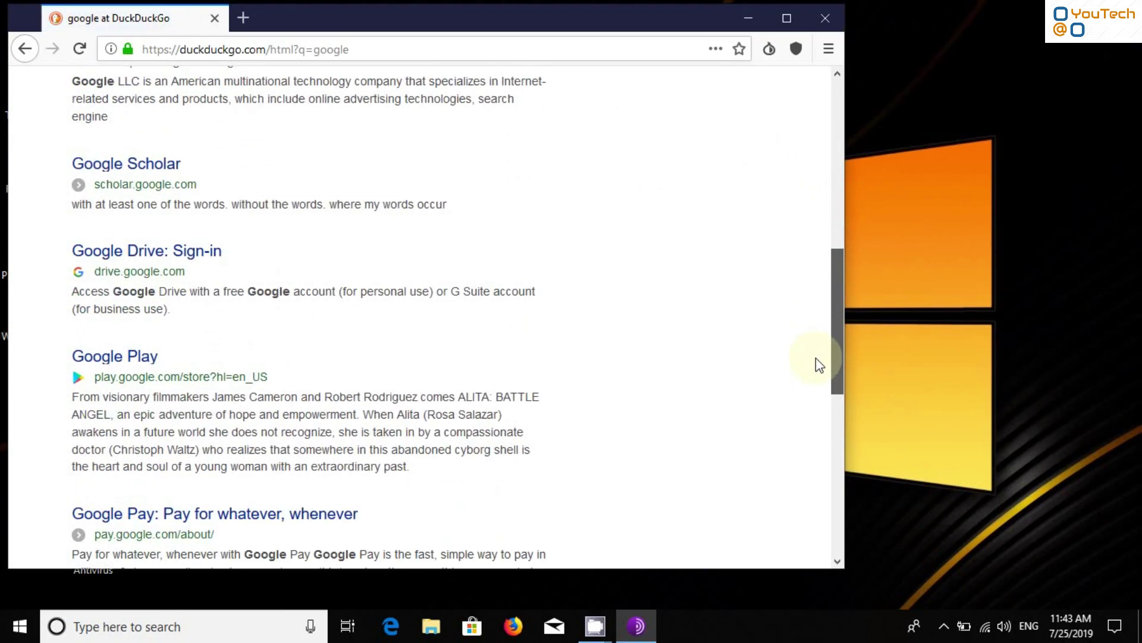
{"action": "scroll", "coordinate": [827, 249], "scroll_direction": "up", "scroll_amount": 10}
- Open the Add-ons Manager and view the installed extensions
{"action": "left_click", "coordinate": [828, 49]}
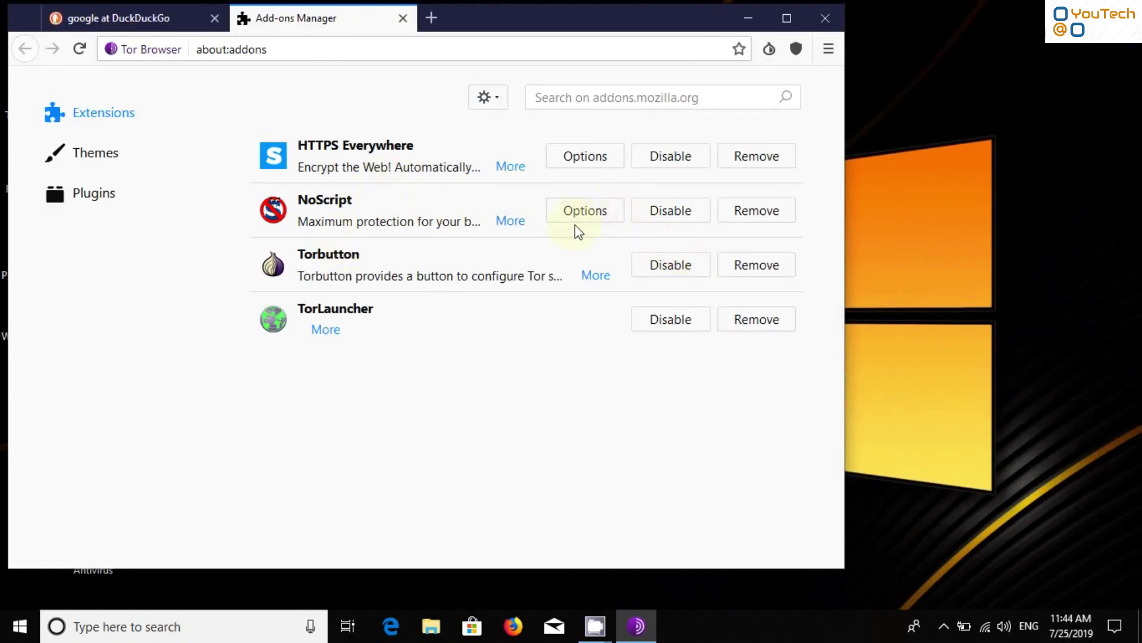
- Search DuckDuckGo for what is my ip and highlight the IP address answer above the results
{"action": "type", "text": "w"}
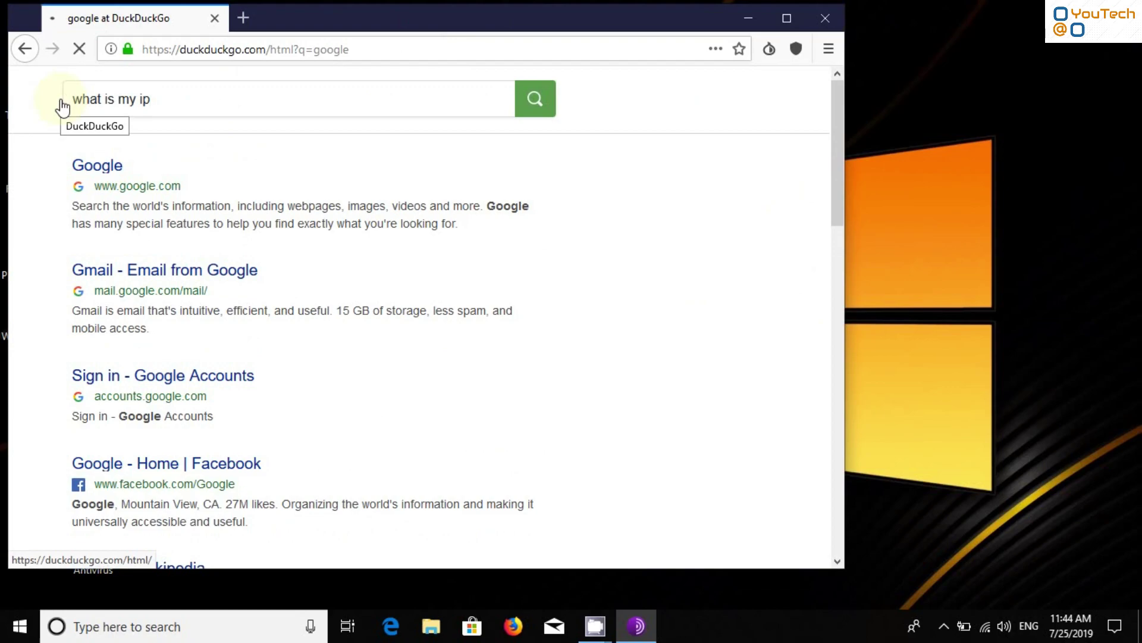
{"action": "type", "text": "hat is my ip"}
{"action": "key", "text": "Return"}
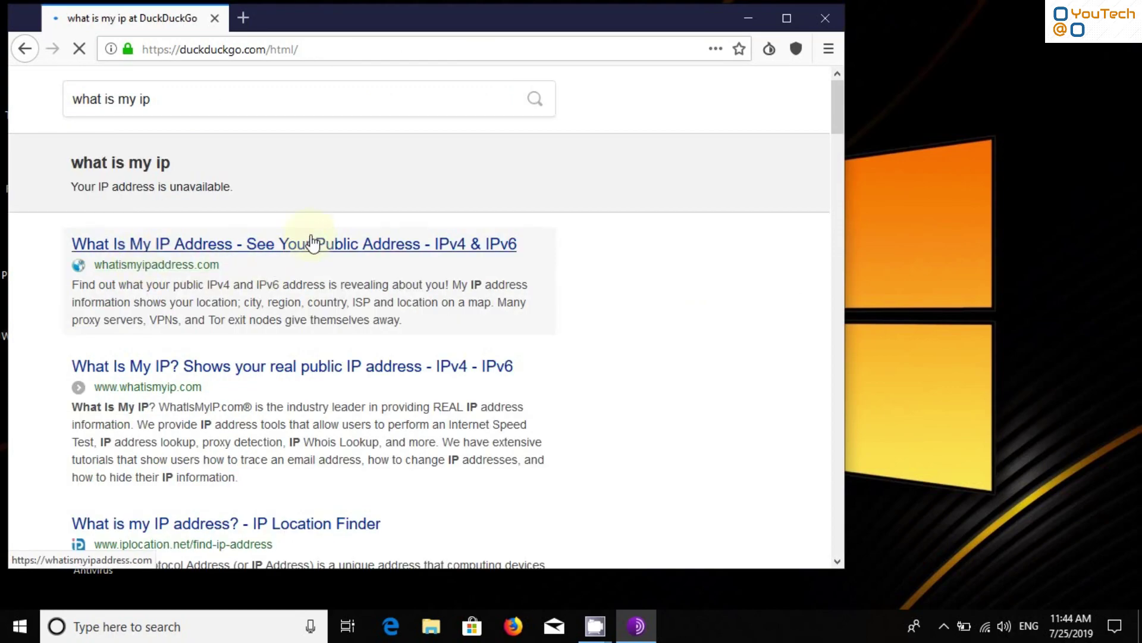
{"action": "triple_click", "coordinate": [152, 187]}
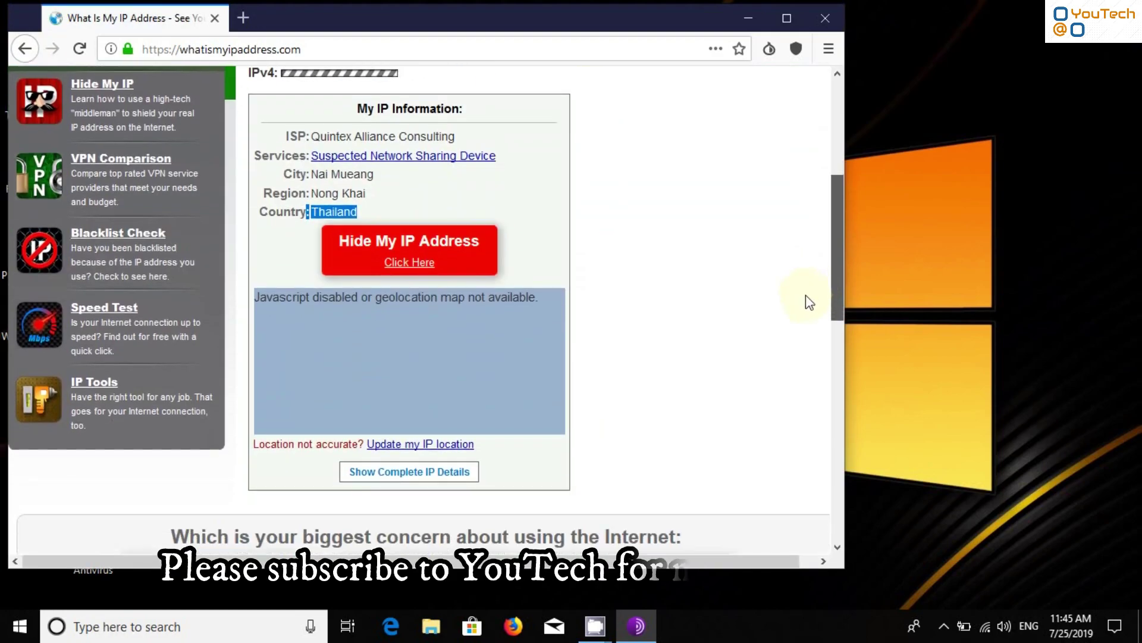
- Examine the IP address and location details on whatismyipaddress.com, and return to the search results
{"action": "scroll", "coordinate": [798, 316], "scroll_direction": "down", "scroll_amount": 3}
{"action": "scroll", "coordinate": [773, 375], "scroll_direction": "down", "scroll_amount": 3}
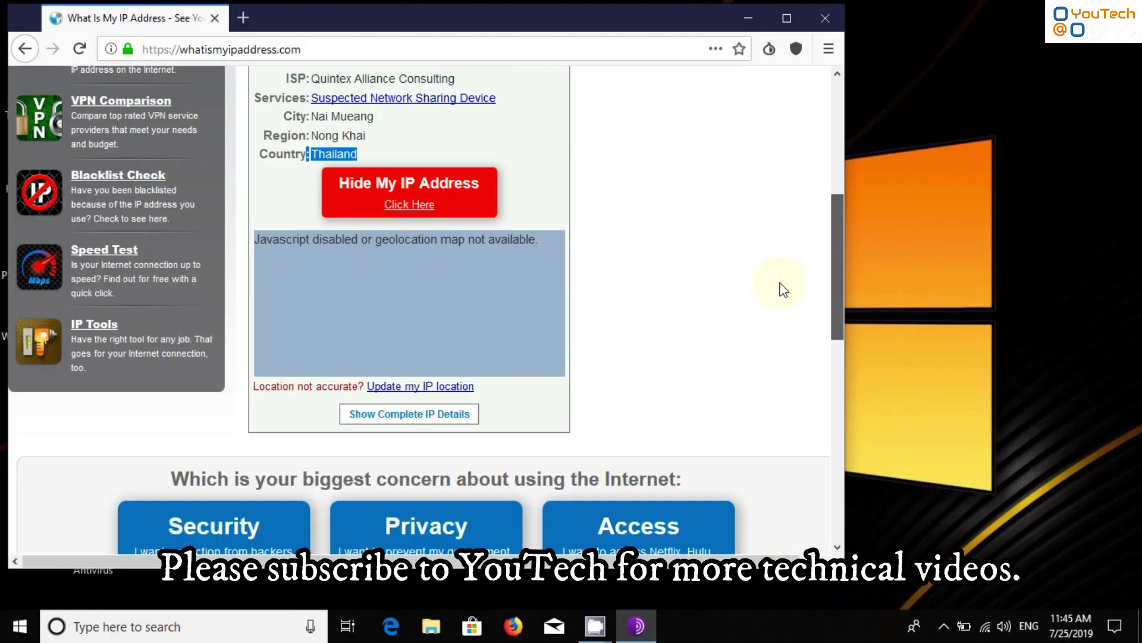
{"action": "scroll", "coordinate": [783, 250], "scroll_direction": "up", "scroll_amount": 5}
{"action": "scroll", "coordinate": [790, 196], "scroll_direction": "down", "scroll_amount": 2}
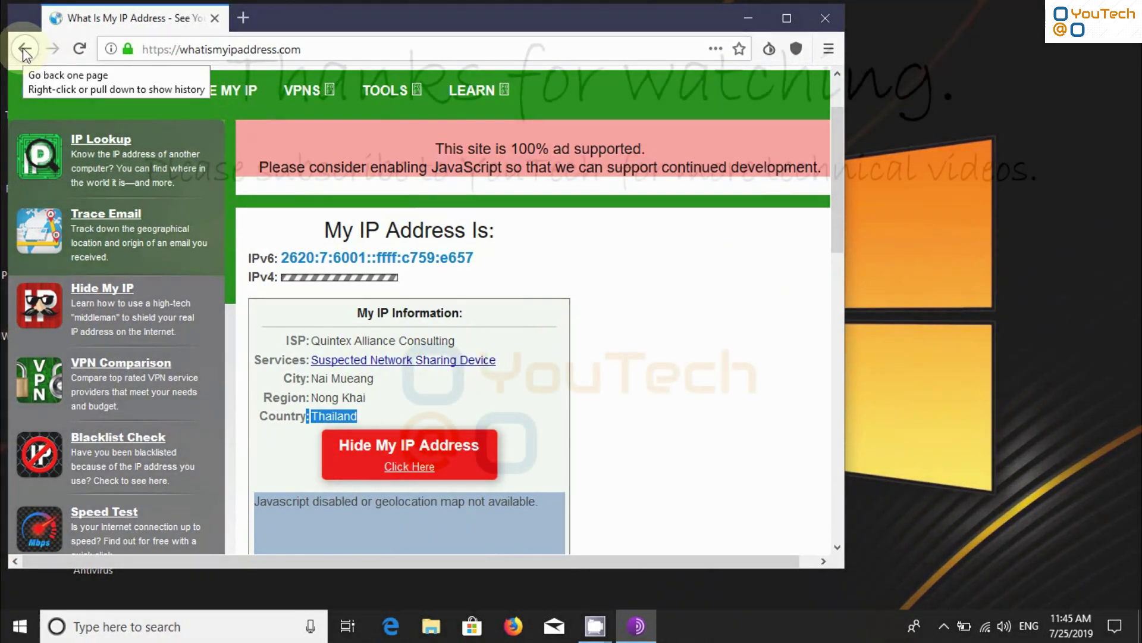
{"action": "left_click", "coordinate": [24, 50]}
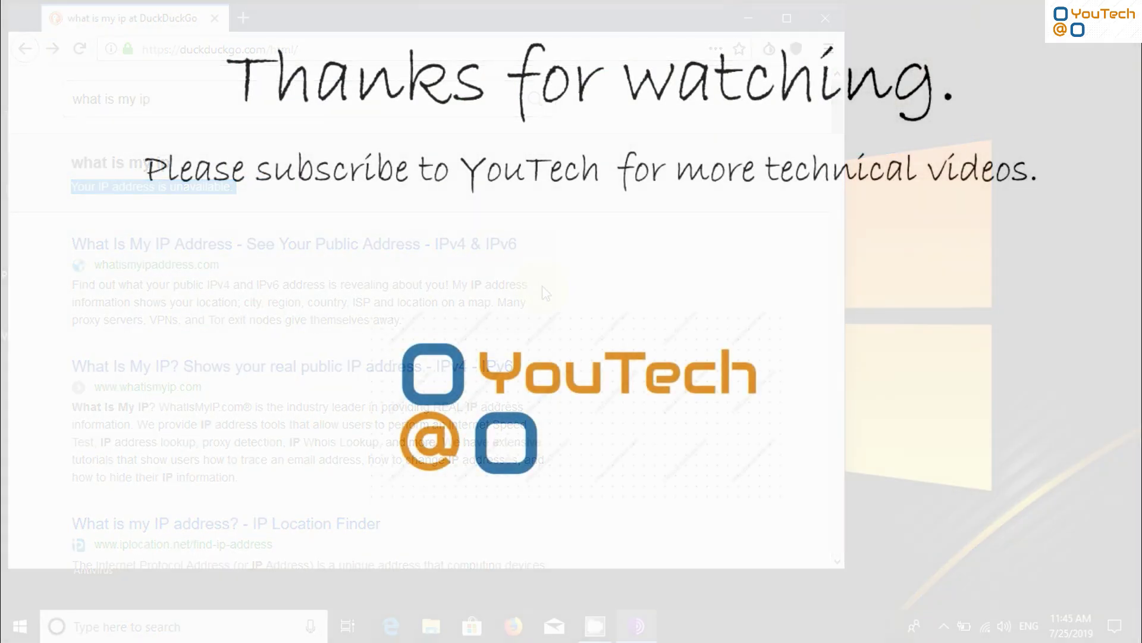